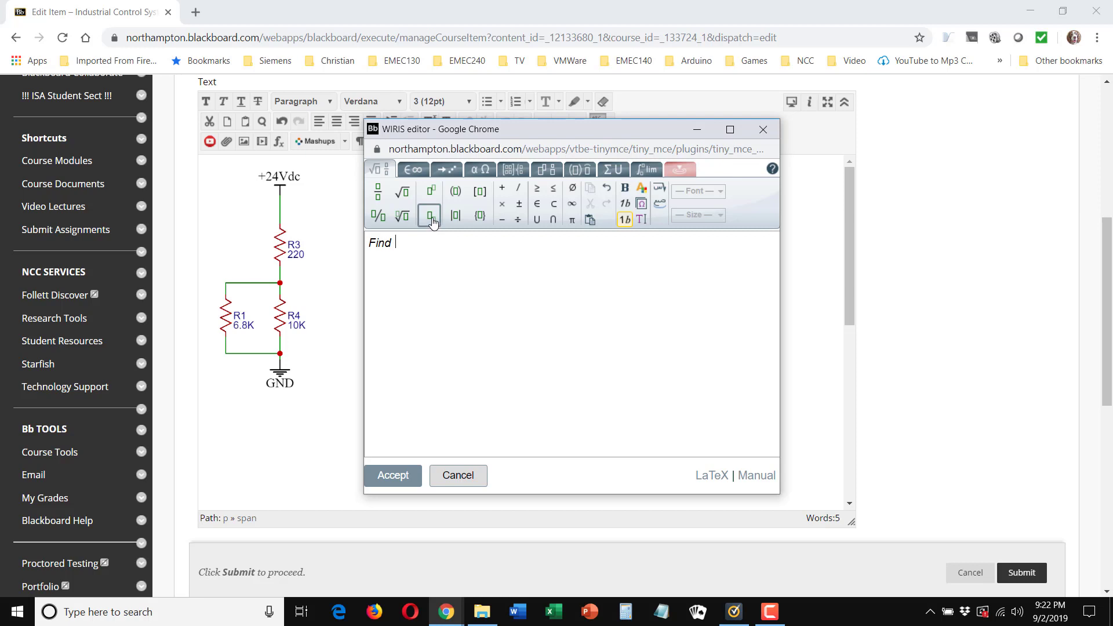
Step: Complete the first line as "Find I_T I need R_T", with each T as a subscript
click(430, 217)
text(I need)
click(430, 215)
text(R)
text(T)
Step: Begin a new equation line with R_T = R3 +, setting the T as a subscript
click(431, 217)
text(RT)
text(R3 +)
Step: Complete the R_T formula with a fraction of R1 * R4 over R1 + R4
click(378, 191)
text(R1 * R4)
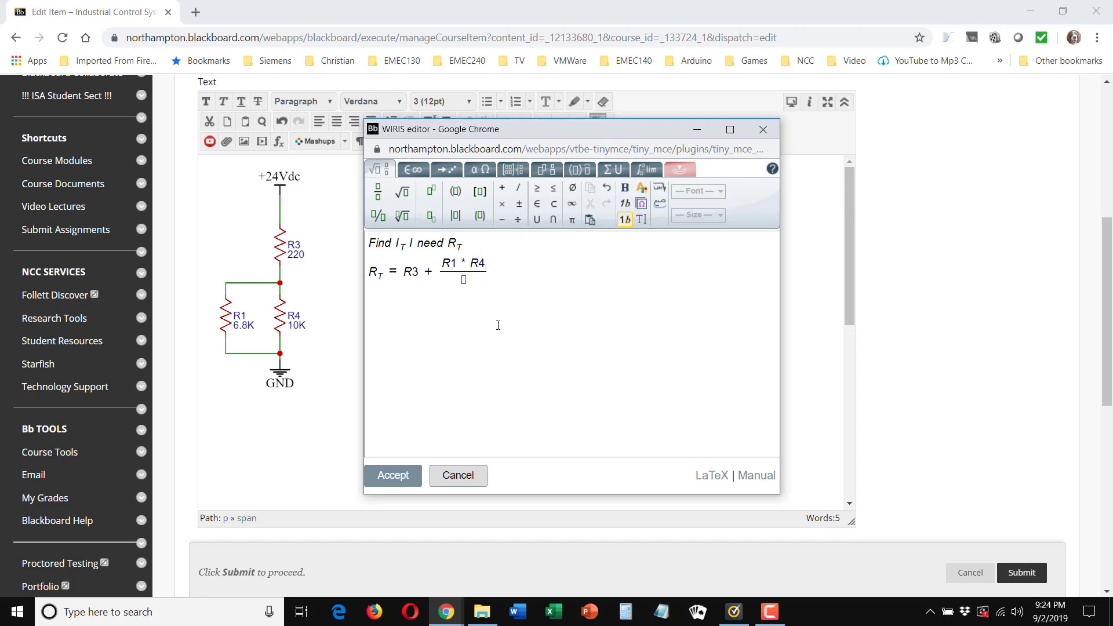
click(464, 280)
text(R1 + R4)
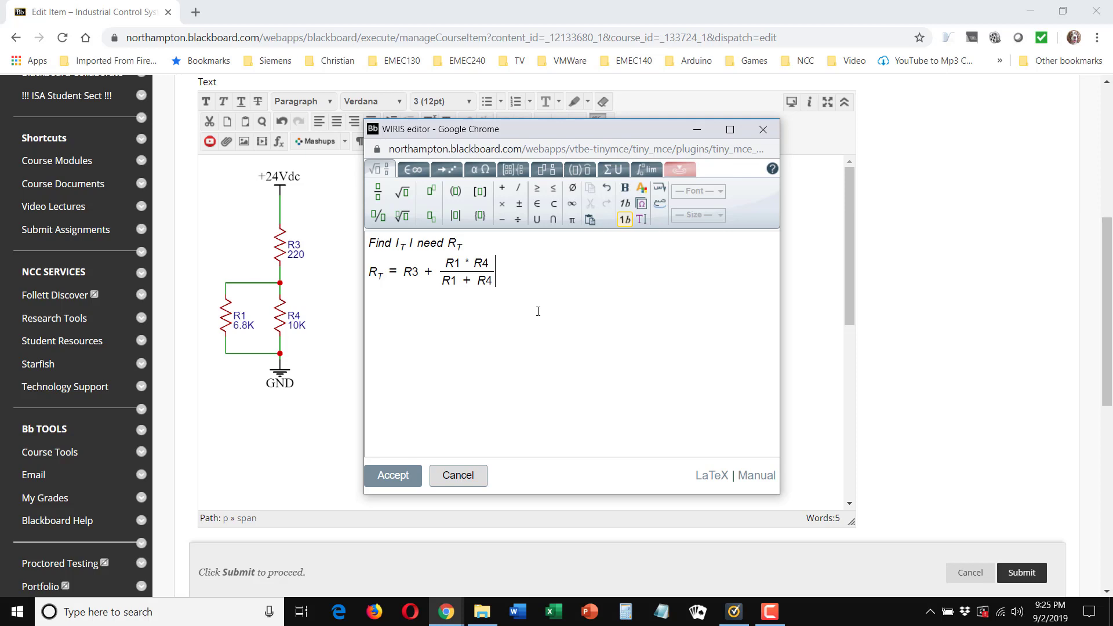
Step: Start a second equation line reading R_T = 220Ω, with T as a subscript and the capital omega symbol
key(Return)
text(RT =)
text(220)
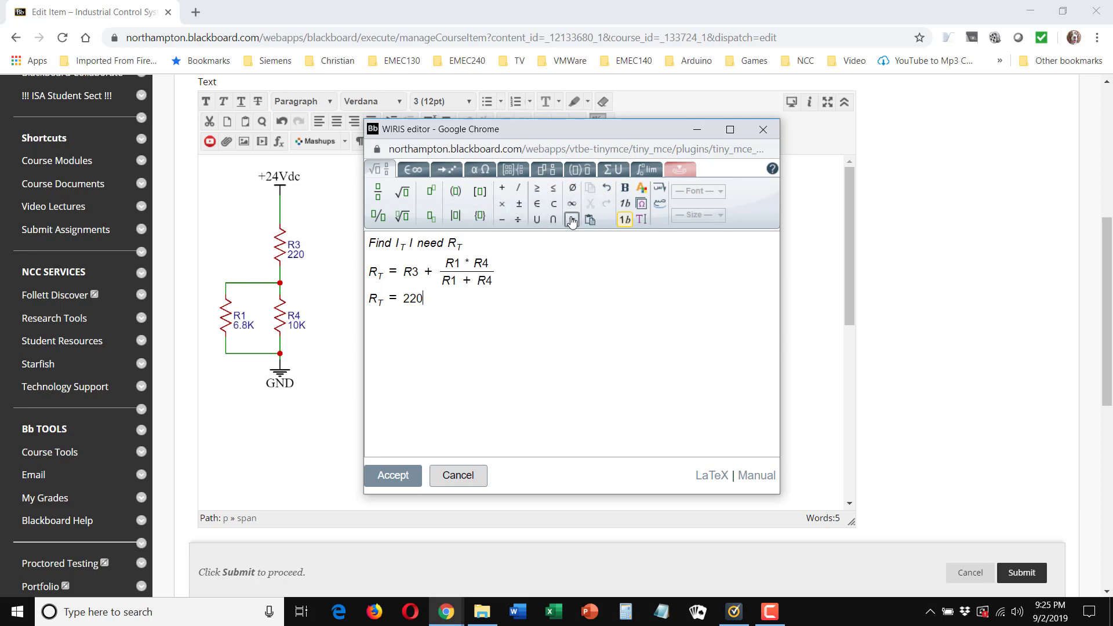
click(483, 171)
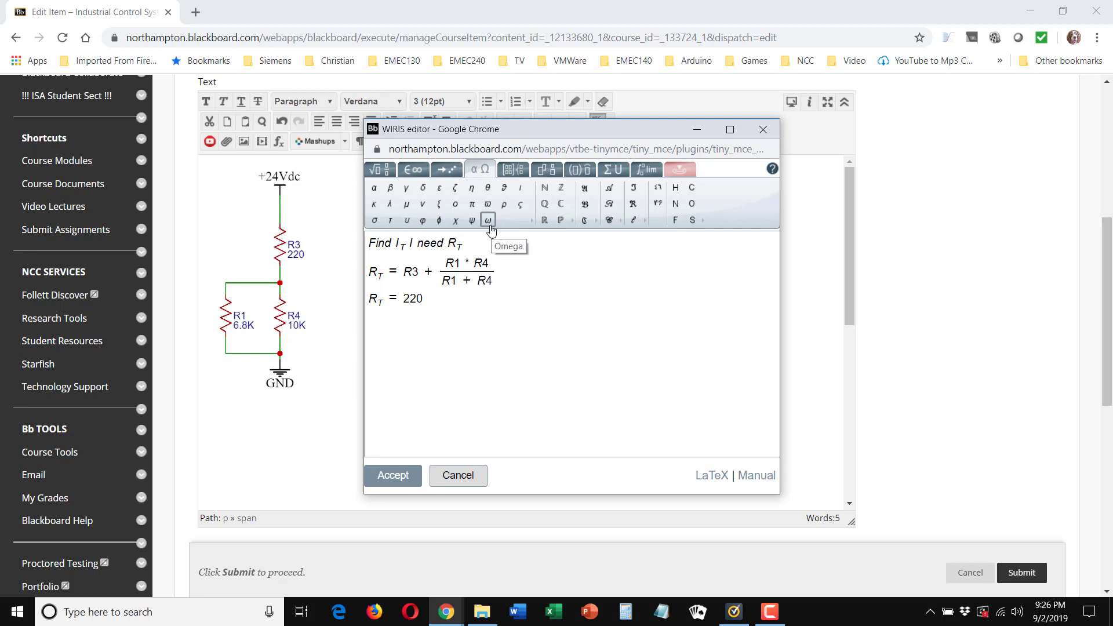
click(533, 223)
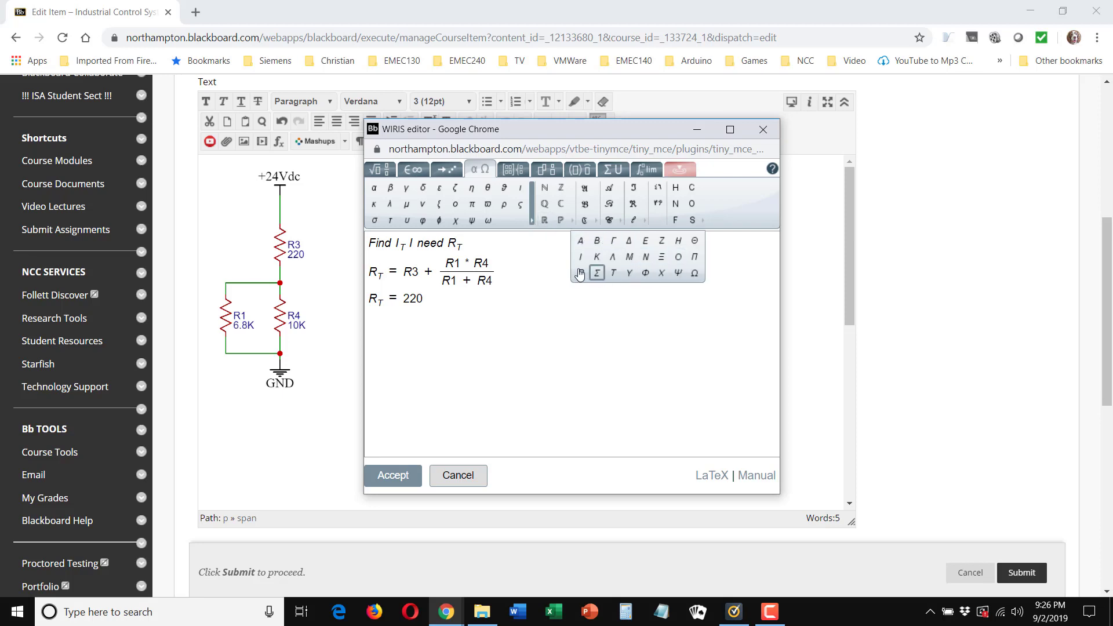
click(695, 274)
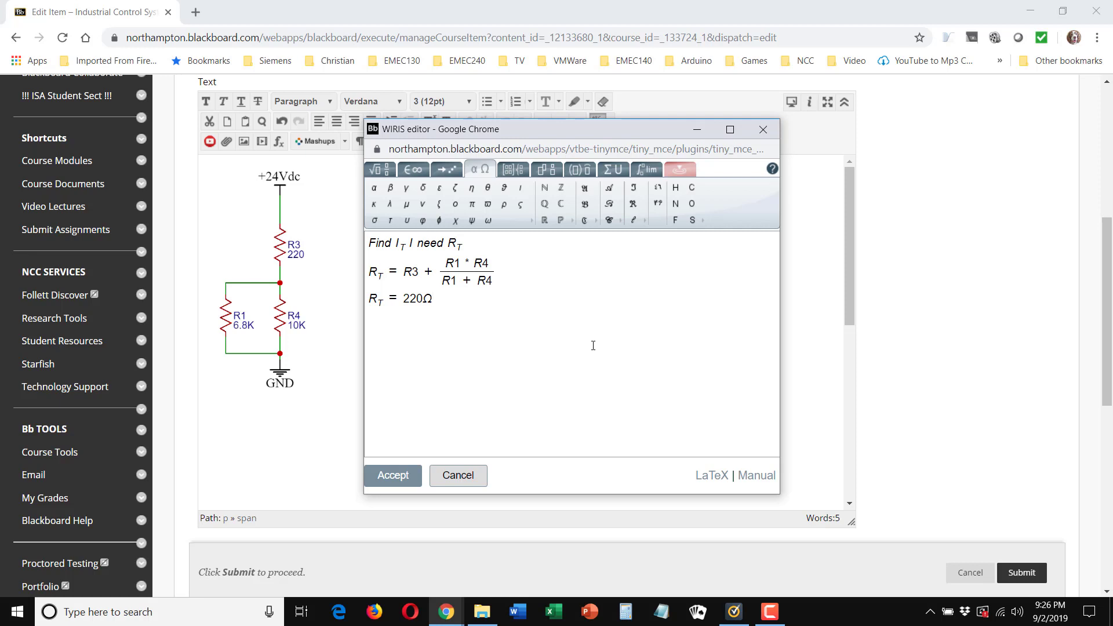
Step: Add a plus sign and a fraction with 6.8KΩ * 10K in its numerator after 220Ω
text(+)
click(384, 170)
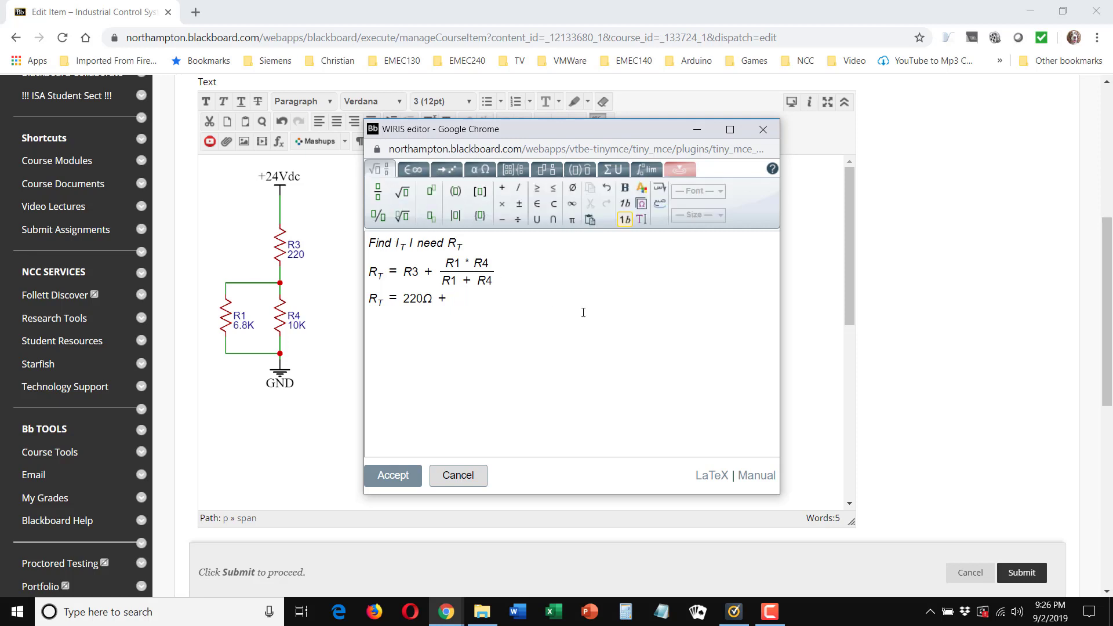
click(380, 196)
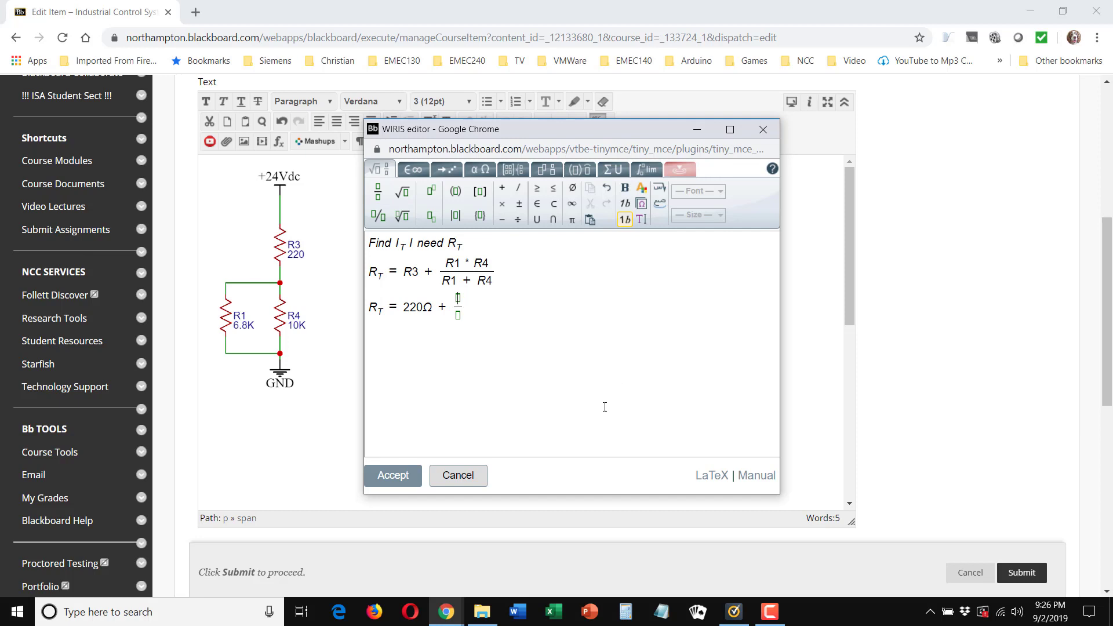
text(6.8K)
click(482, 169)
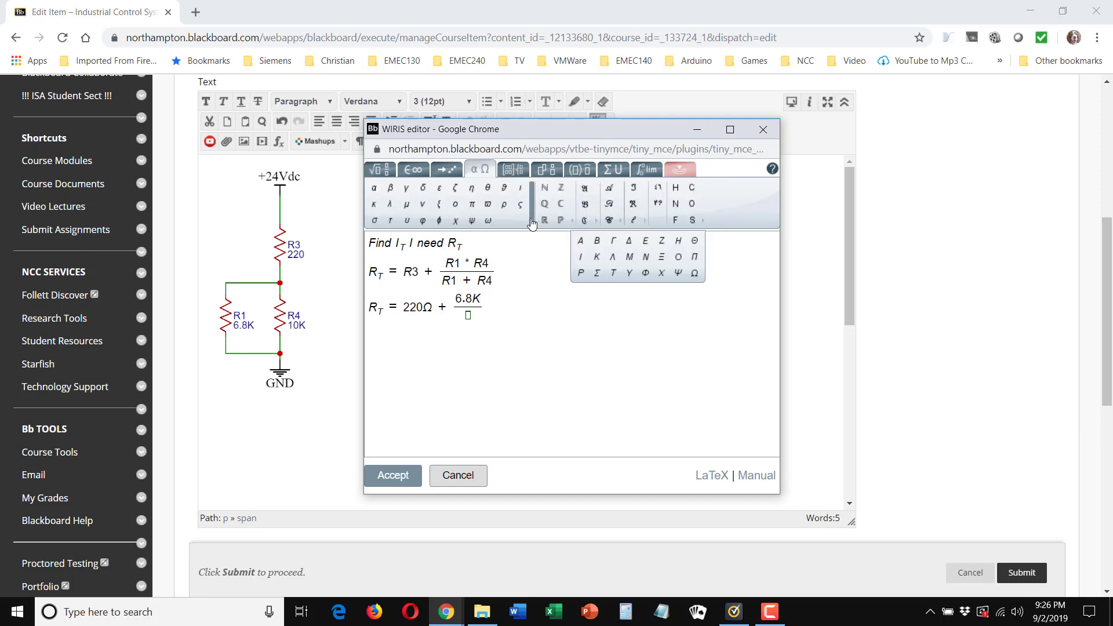
click(694, 273)
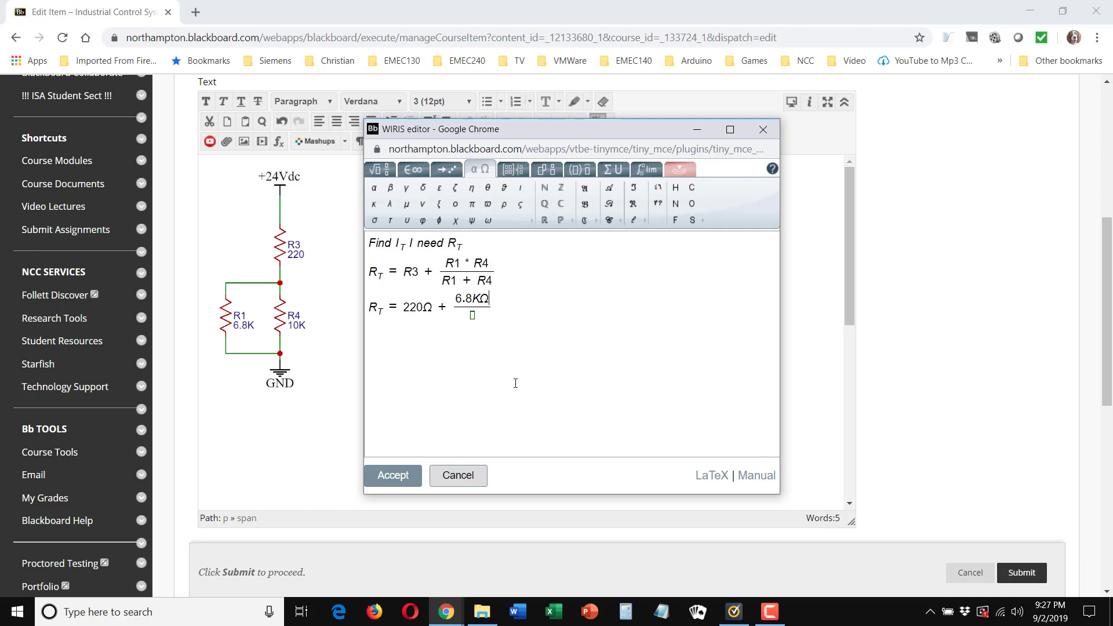
text(* 10K)
Step: Copy the omega symbol from 220Ω and paste it after 10K in the numerator
drag(423, 307, 433, 308)
key(ctrl+c)
right_click(431, 309)
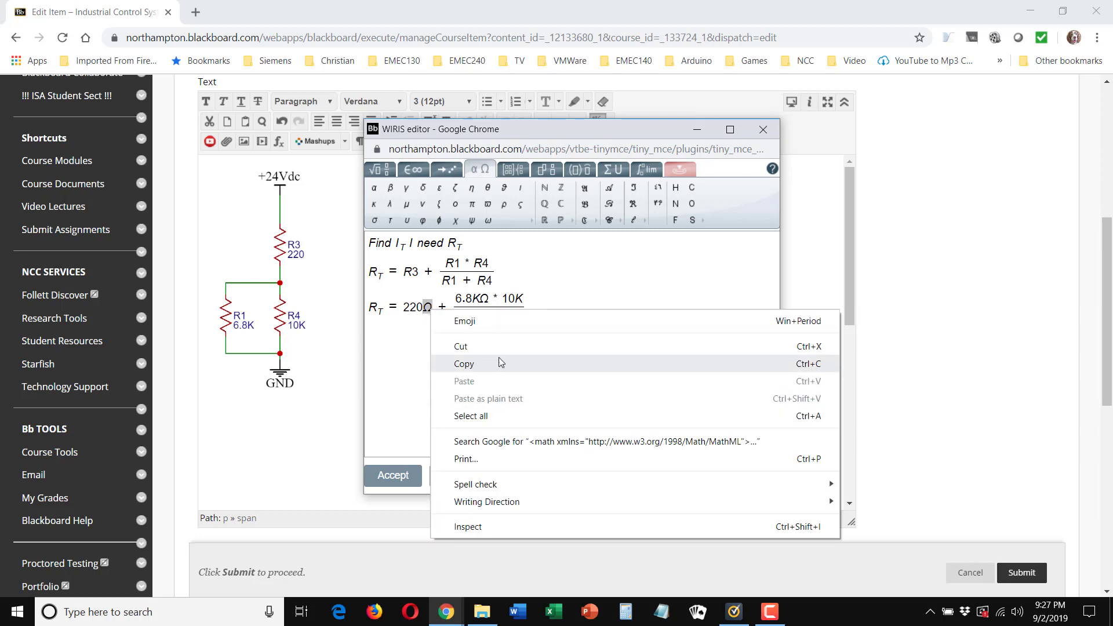
click(814, 259)
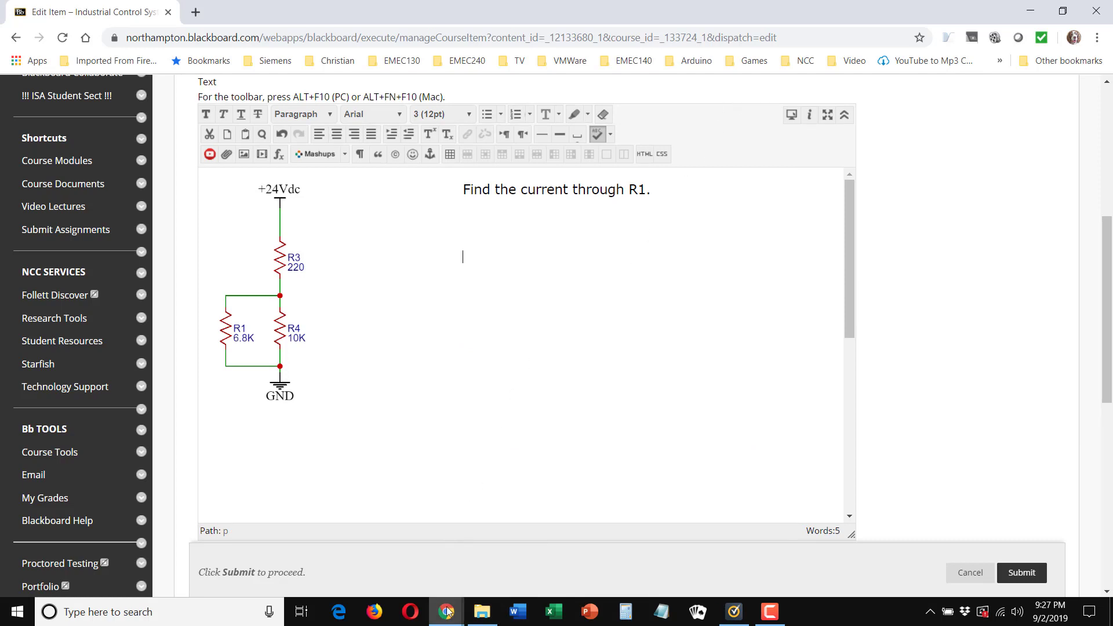
mouse_move(447, 611)
click(525, 530)
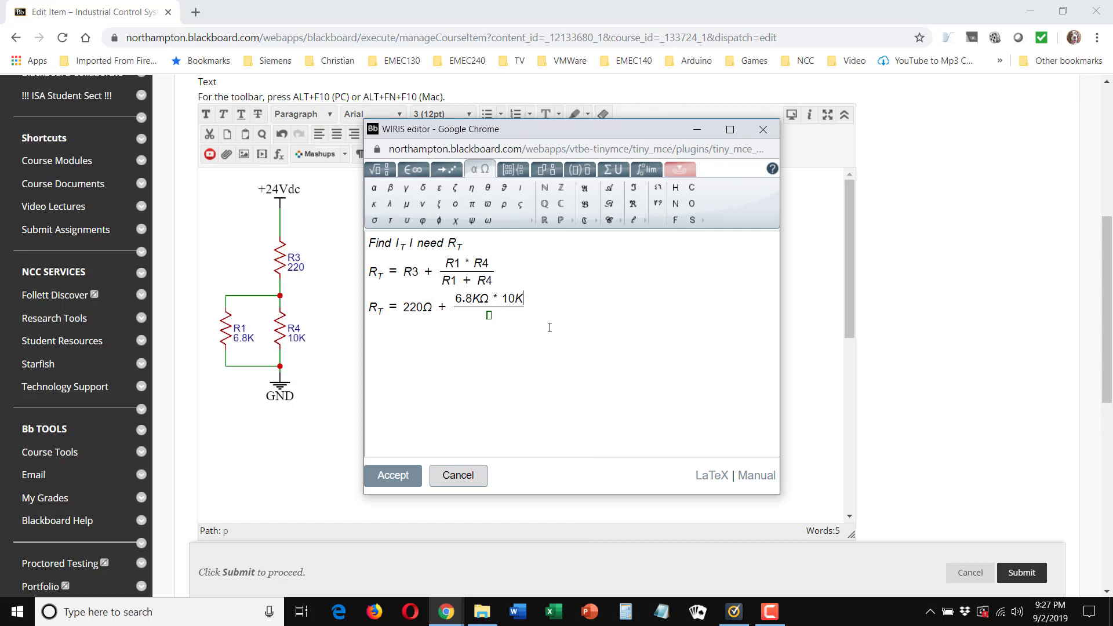
key(ctrl+v)
click(494, 315)
mouse_move(459, 292)
mouse_down()
mouse_move(506, 300)
mouse_move(460, 299)
mouse_up()
click(473, 299)
click(538, 307)
drag(531, 299, 496, 296)
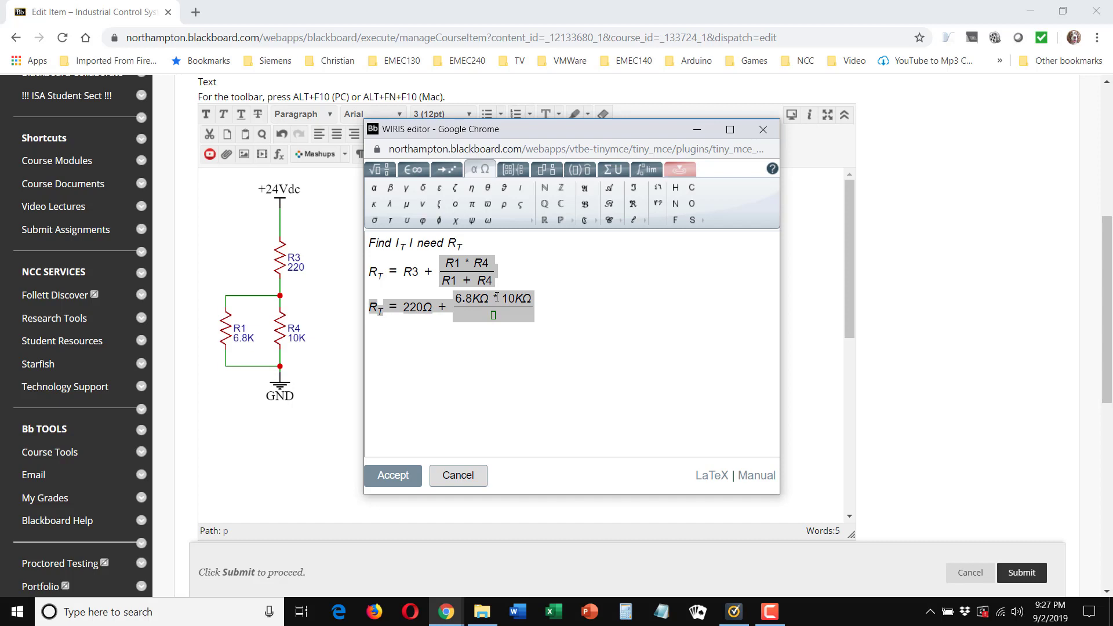
click(555, 316)
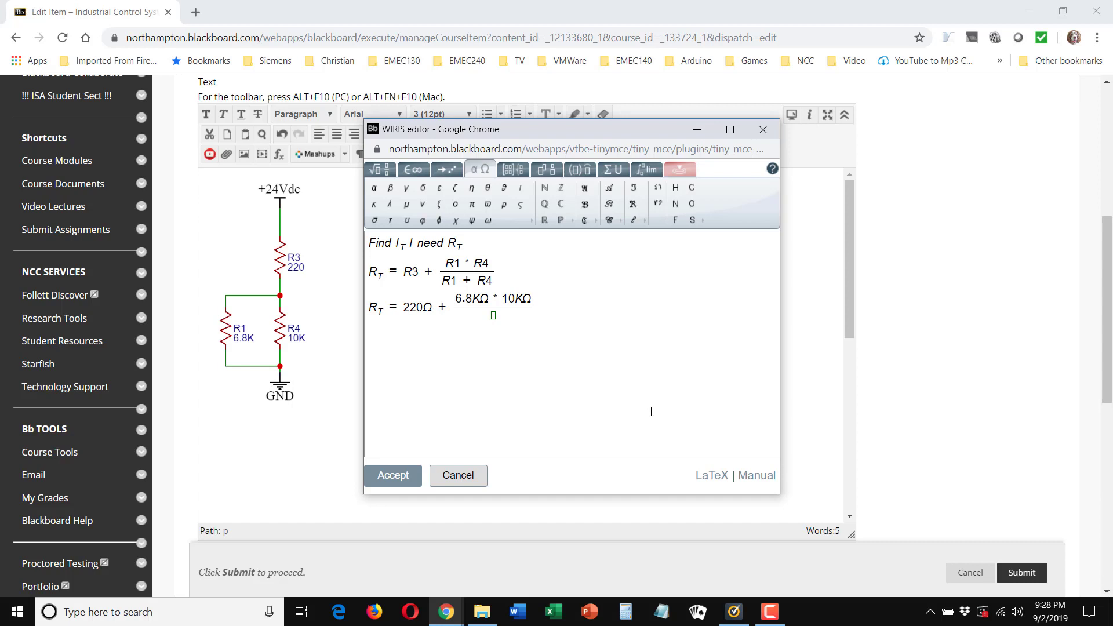
Step: Copy the numerator 6.8KΩ * 10KΩ into the denominator and change it to 6.8KΩ + 10KΩ
key(shift+Left)
key(shift+Left)
key(shift+Left)
key(shift+Left)
key(shift+Left)
key(shift+Left)
key(shift+Left)
key(shift+Left)
key(shift+Left)
key(shift+Left)
key(shift+Left)
key(shift+Left)
key(ctrl+c)
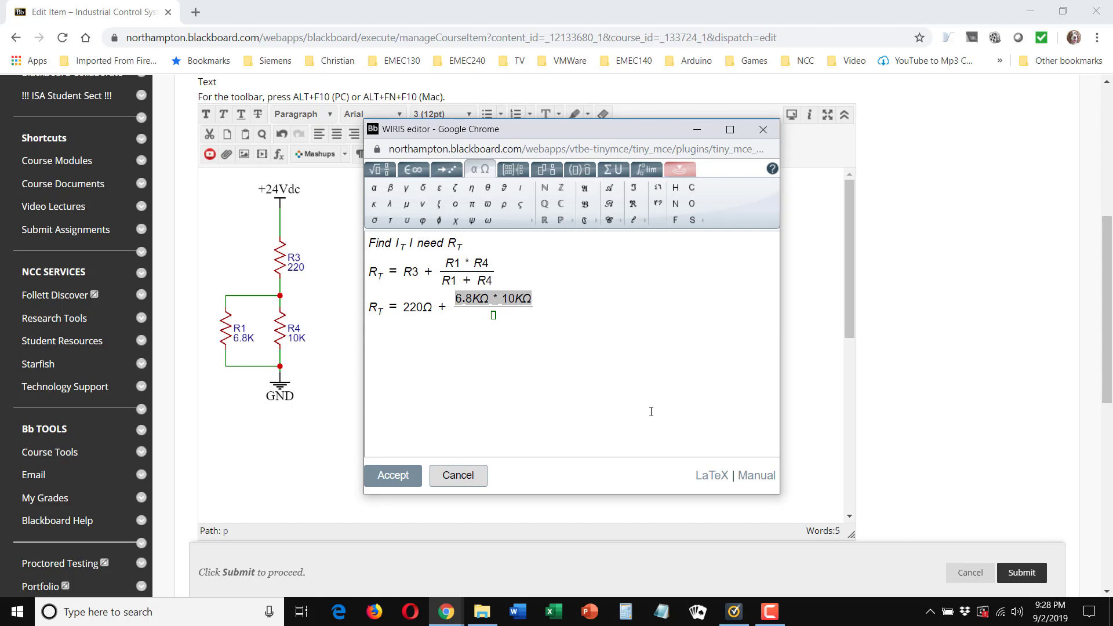
key(Down)
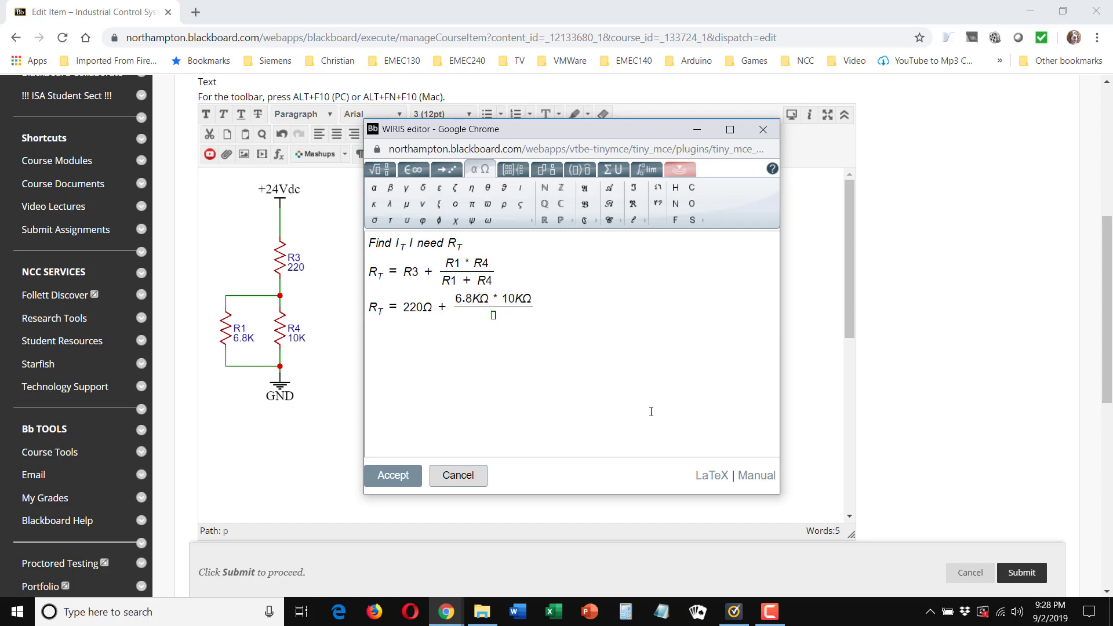
key(ctrl+v)
key(Delete)
text(+)
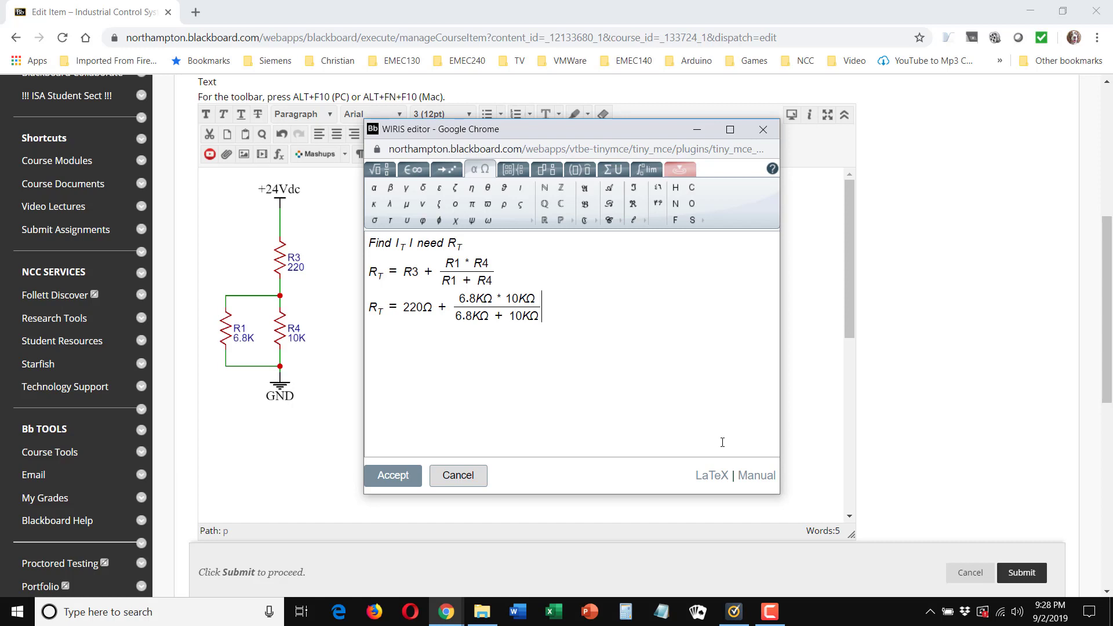
Step: Start a third equation line with R_T = and paste the 220Ω copied from the line above
key(Return)
click(374, 169)
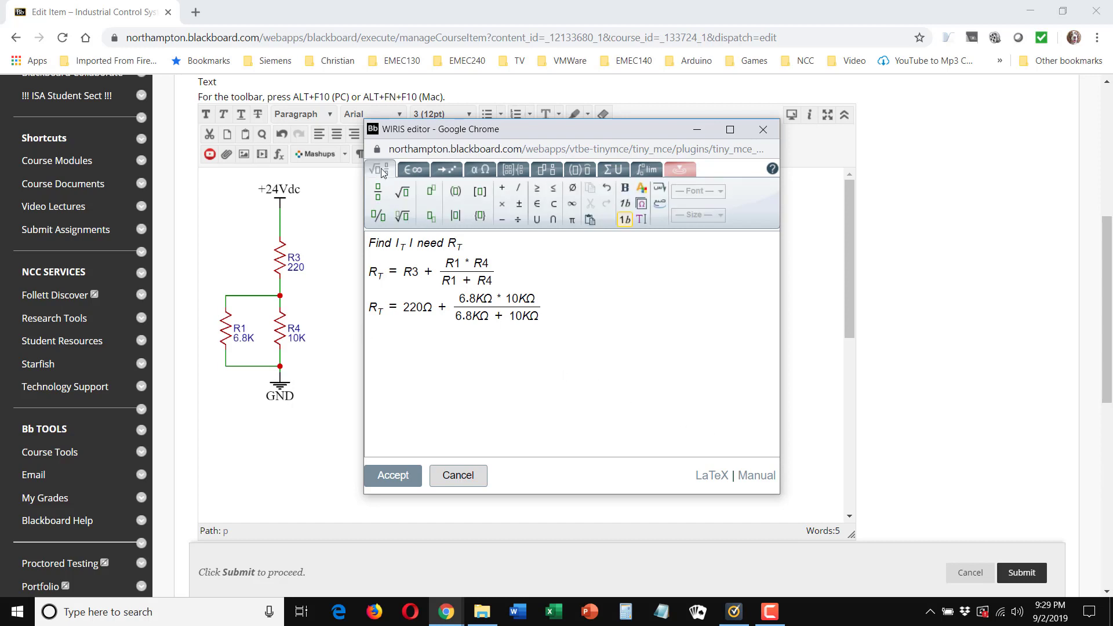
click(430, 219)
text(RT =)
drag(405, 309, 430, 308)
key(ctrl+c)
click(420, 366)
key(ctrl+v)
Step: Replace the prefix before 220Ω in the third equation with R_T =, keeping only the T in the subscript
key(shift+Left)
key(shift+Left)
key(BackSpace)
key(BackSpace)
click(430, 217)
text(RT)
key(Right)
text(=)
Step: Add + 4,047.61Ω after 220Ω, pasting the omega symbol copied from the equation above
text(+)
text(4,047.61)
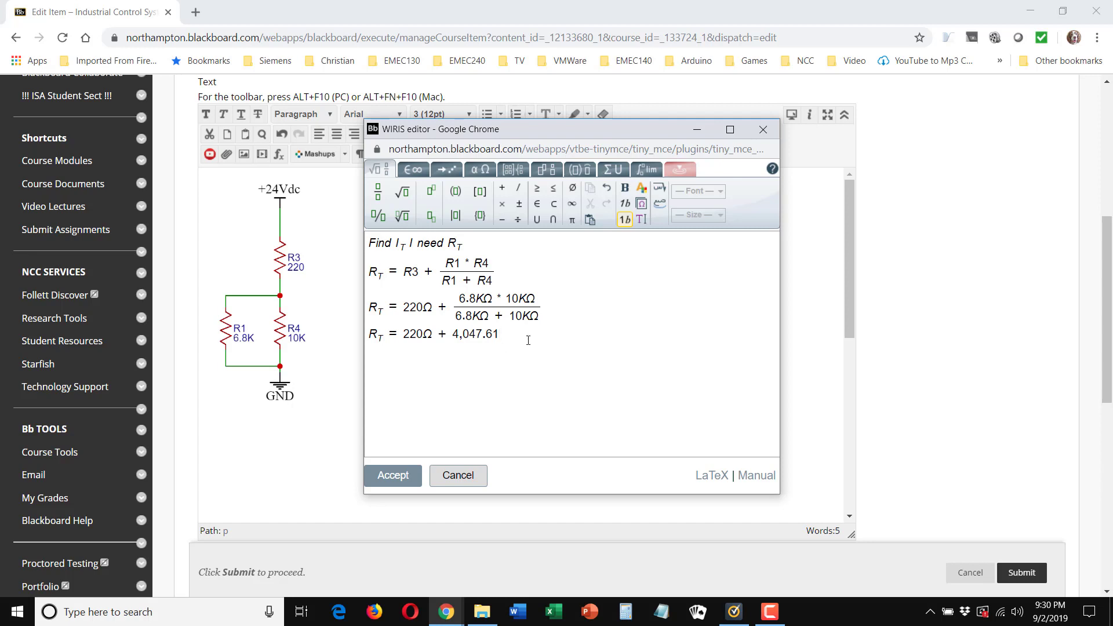
click(425, 309)
key(shift+Right)
key(ctrl+c)
click(500, 330)
key(ctrl+v)
Step: Write the total resistance on a new line as R_T = 4,247.61Ω
key(Return)
text(RT)
text(= 4,3)
key(BackSpace)
text(247.61Ω)
Step: Write the equation I_T = I_R3 below the total resistance, with T and R3 as subscripts
click(434, 220)
text(I)
text(TI )
text(=)
click(430, 215)
text(IR3)
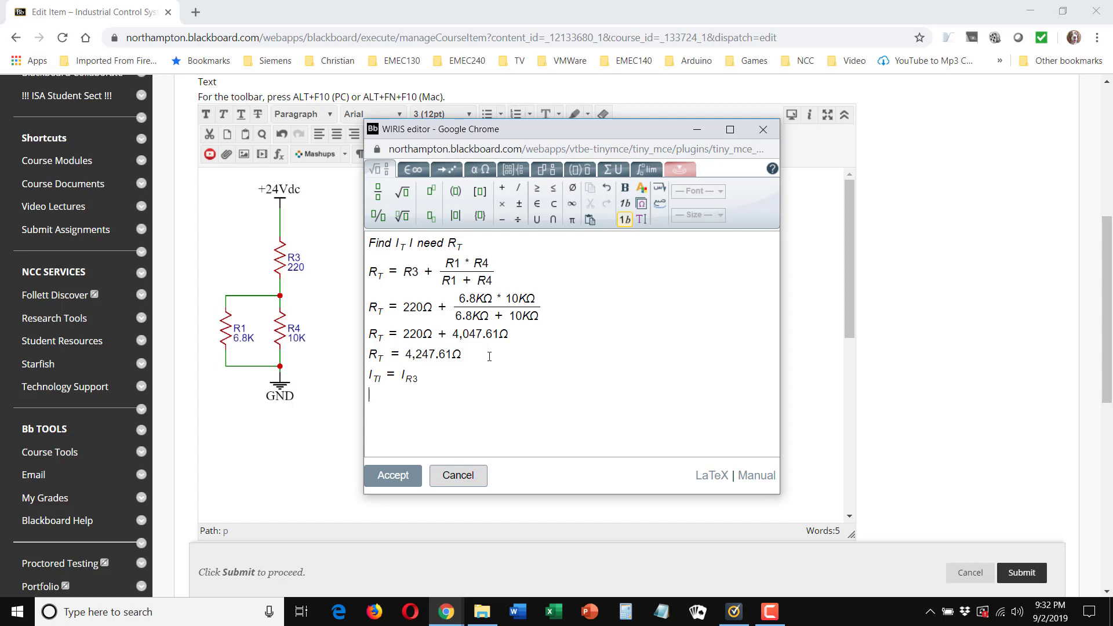
click(430, 217)
Step: Insert the line "Find I_T" below the total resistance, reusing a copy of I_T
click(468, 361)
key(Return)
text(Find)
key(BackSpace)
key(shift+Left)
key(shift+Left)
key(ctrl+c)
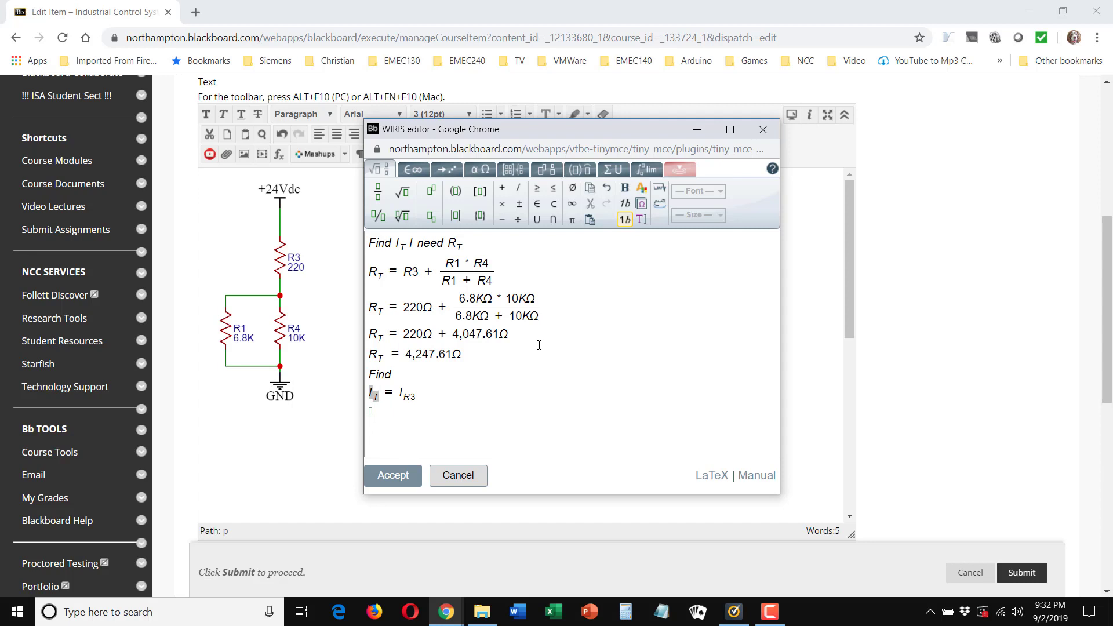
click(423, 356)
key(ctrl+v)
Step: Write I_T = E_T over R_T as a fraction below I_T = I_R3, followed by another equals sign
click(414, 436)
text(I)
key(ctrl+Down)
text(T)
key(Right)
text(=/E_T)
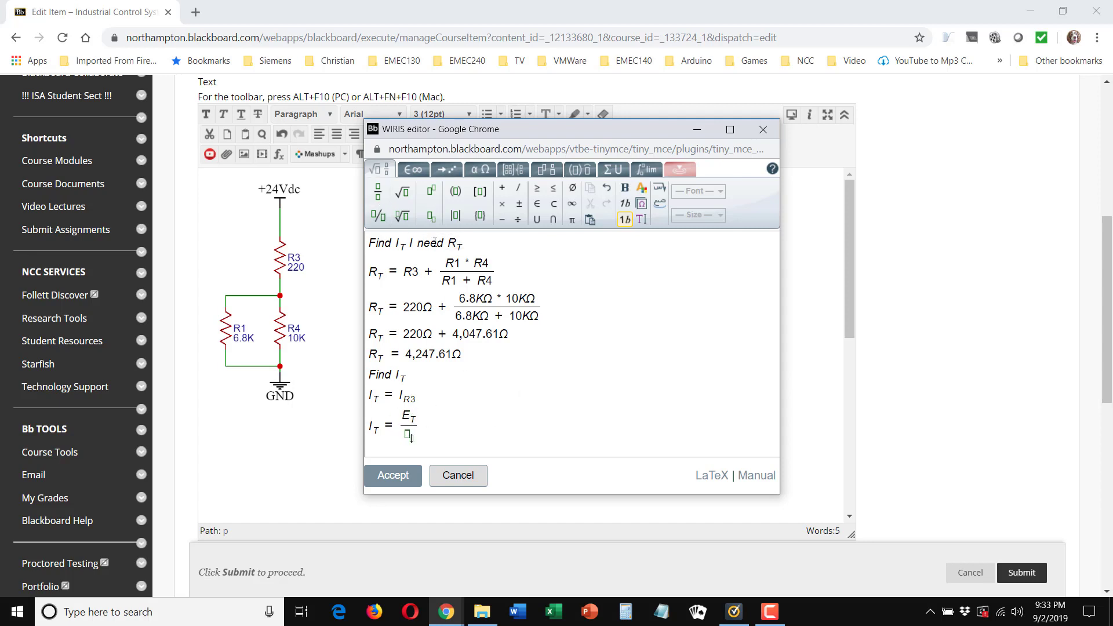
text(R_T)
key(Right)
key(Right)
text(=)
Step: Complete the I_T equation with 24Vdc over 4,247.61Ω = 0.00565A or 5.65mA
key(slash)
text(24Vdc/4,247.61)
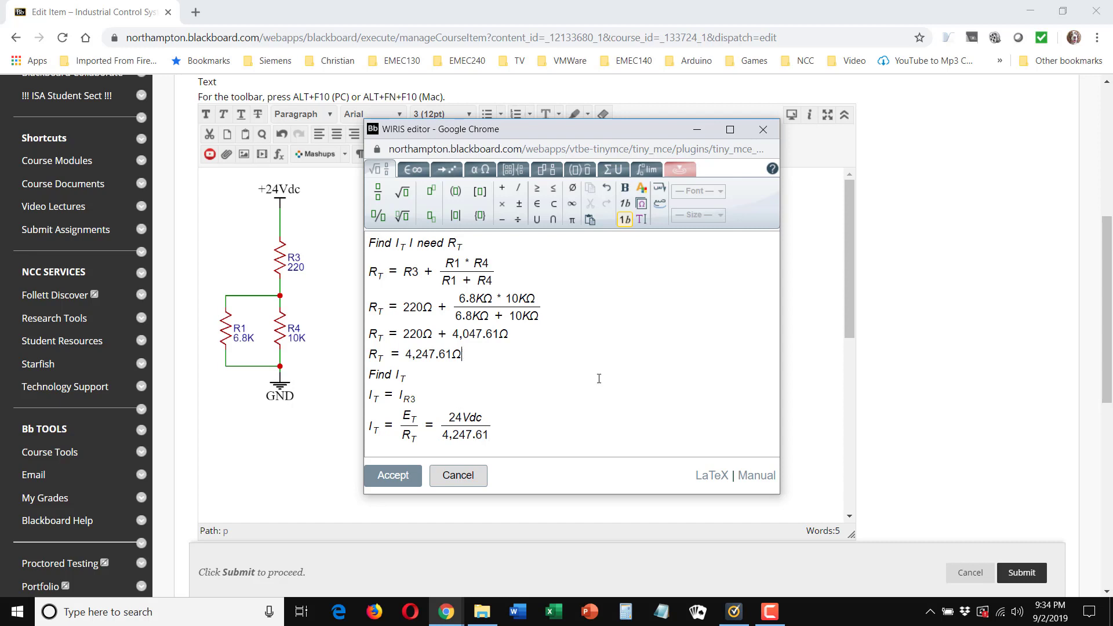
key(shift+Left)
key(ctrl+c)
click(569, 389)
key(Left)
key(ctrl+v)
key(Right)
text(= 0.00565A or 5.65mA)
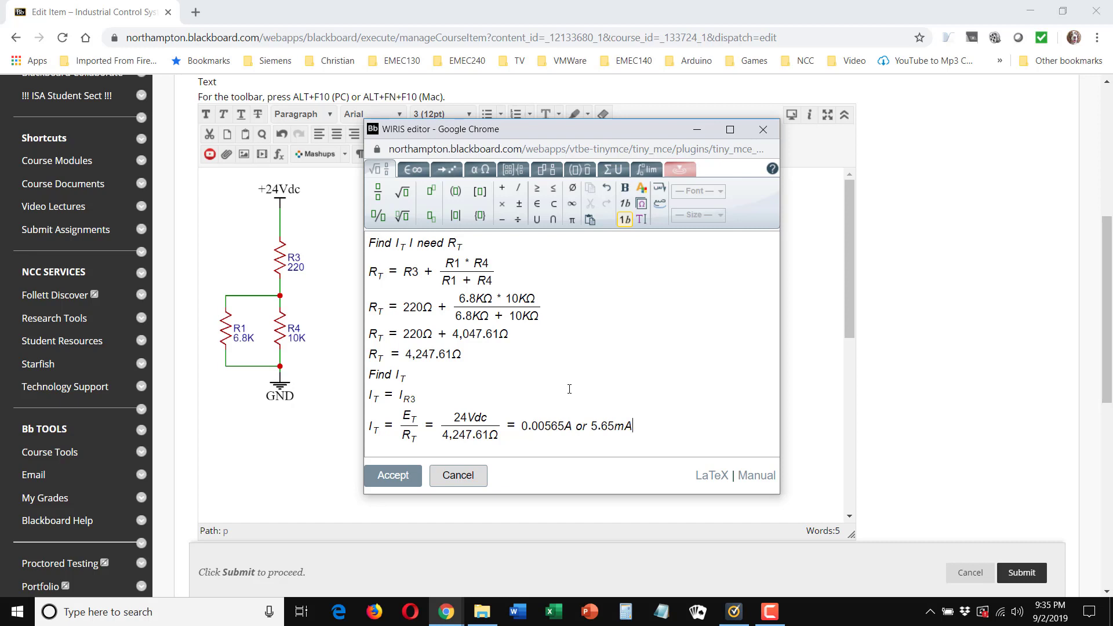
Step: Add a new line reading "Find E_R3", with R3 as a subscript
key(Return)
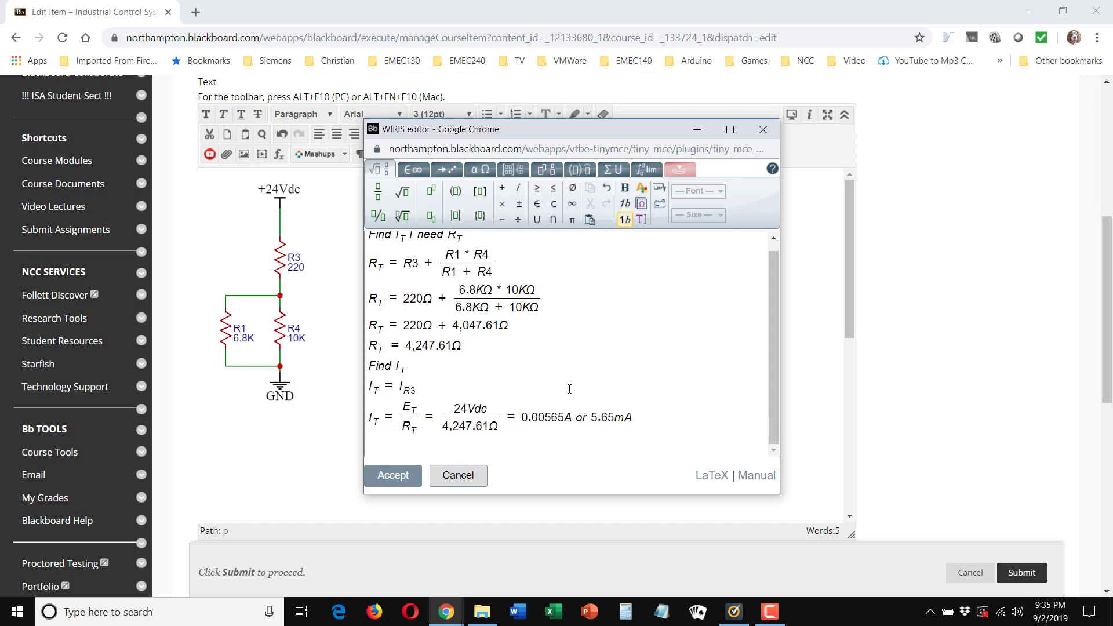
text(Find ER3)
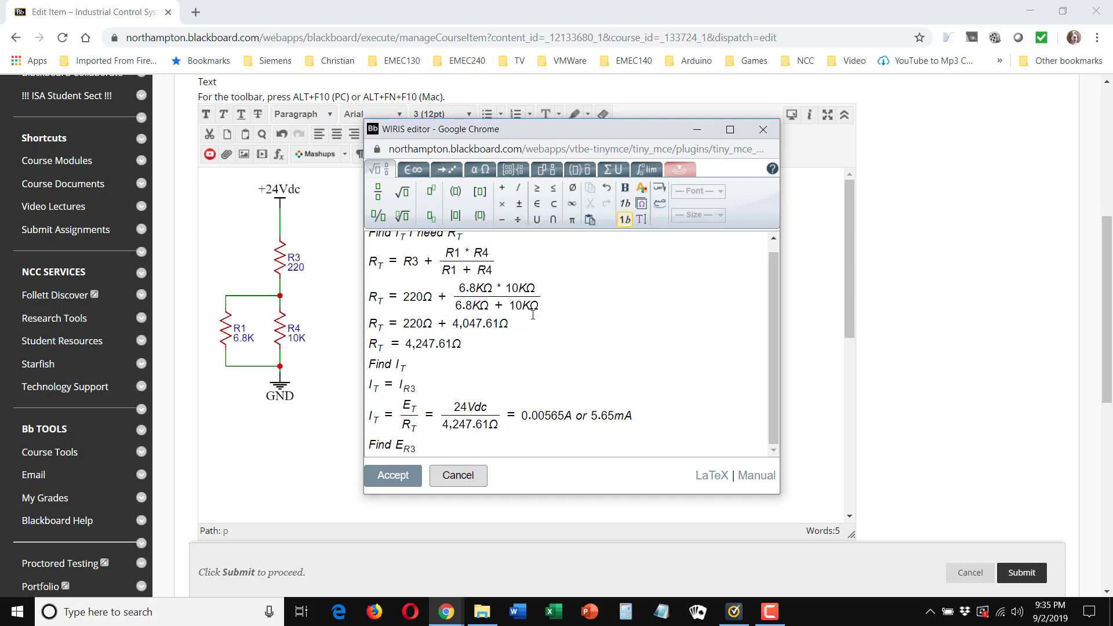
Step: Start a new line below "Find E_R3" with E_R3, R3 as a subscript, followed by an equals sign
key(Return)
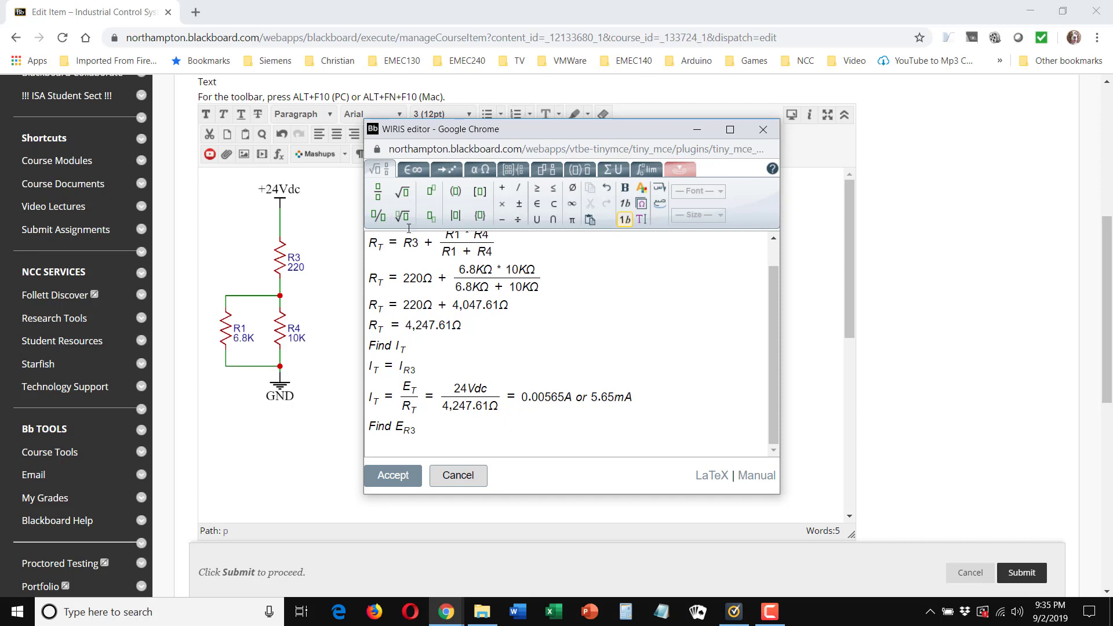
click(431, 216)
text(E)
key(Tab)
text(R3)
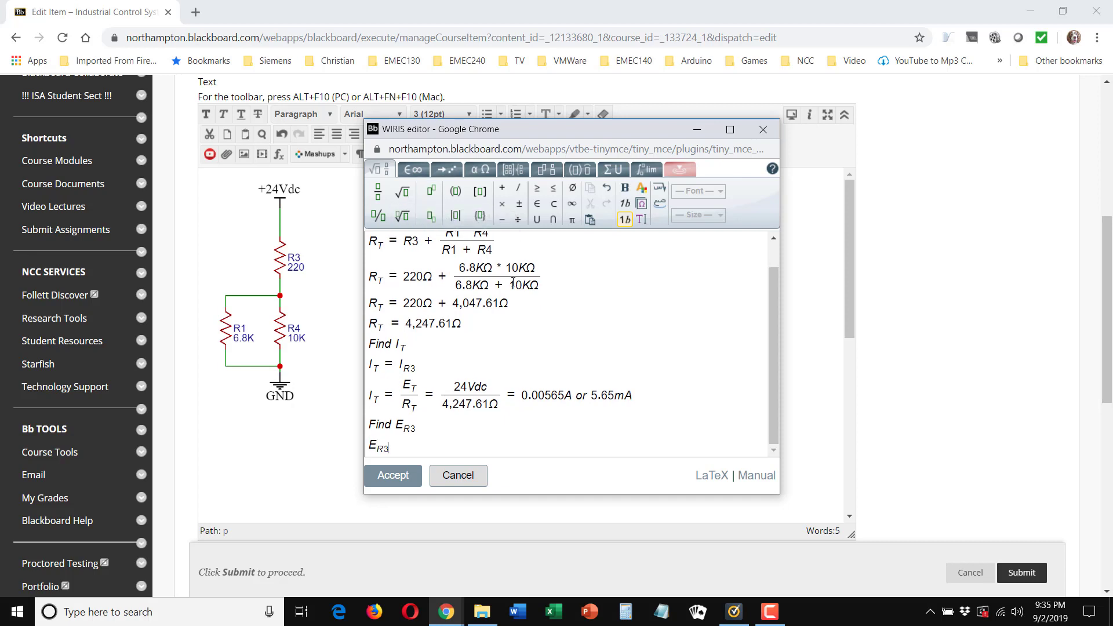
key(Right)
text(=)
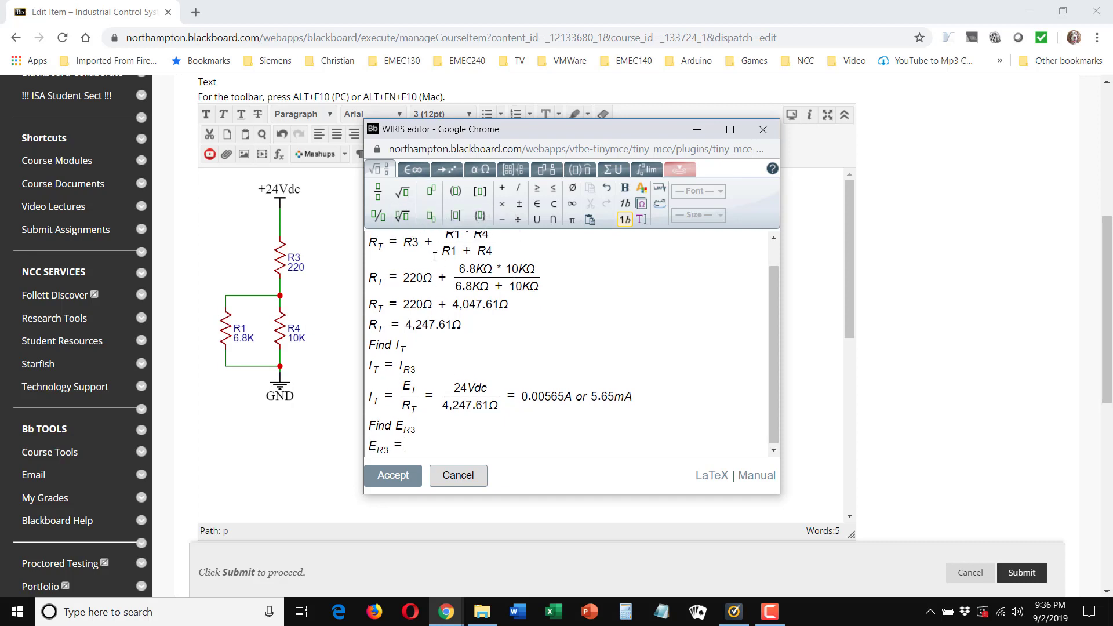
Step: Complete the E_R3 equation with I_R3 * R3 = 5.65mA * 220Ω = 1.13Vdc
click(431, 216)
text(I)
key(Tab)
text(R3)
key(Right)
text(* R3 = 5)
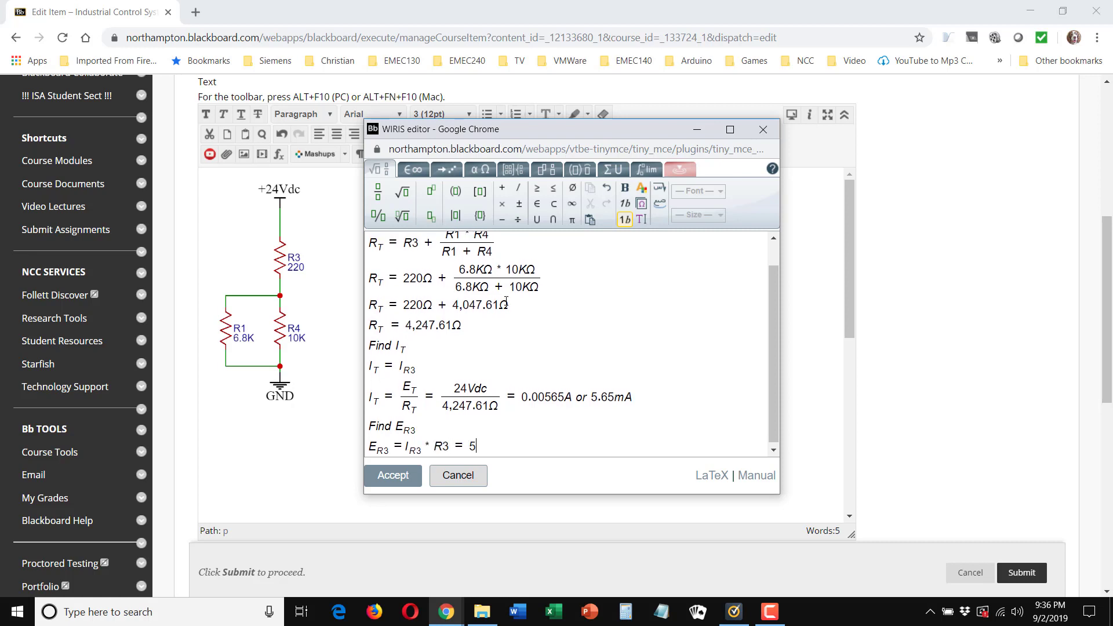
text(.65mA * 220Ω = 1.13Vdc)
Step: Add a new line reading "Find E_R1∥R4", with R1∥R4 as a subscript containing the parallel symbol
key(Return)
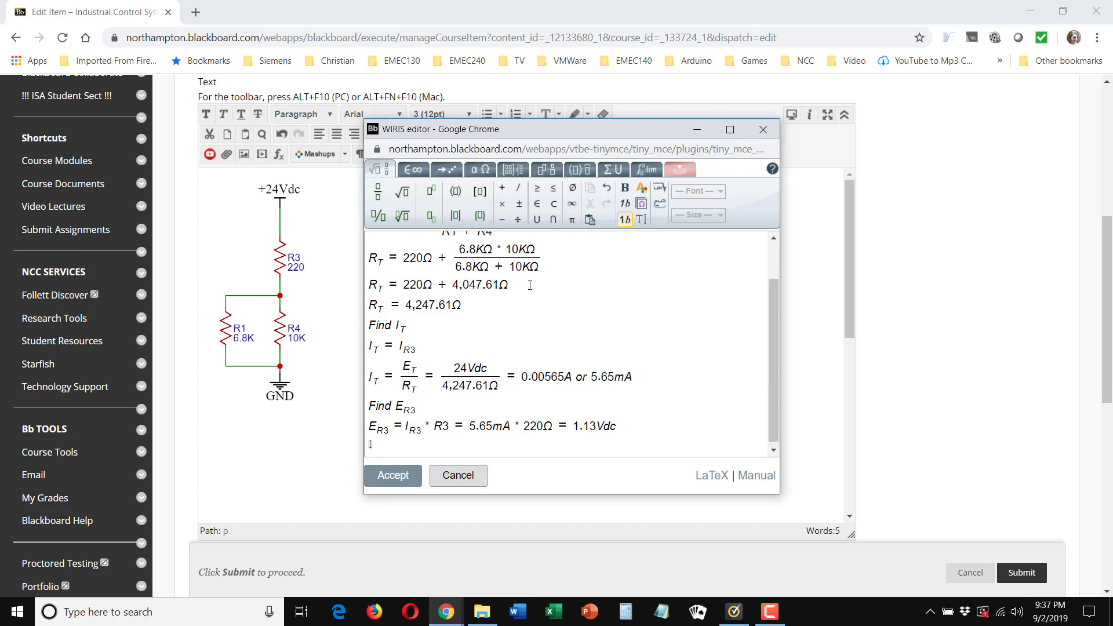
key(Return)
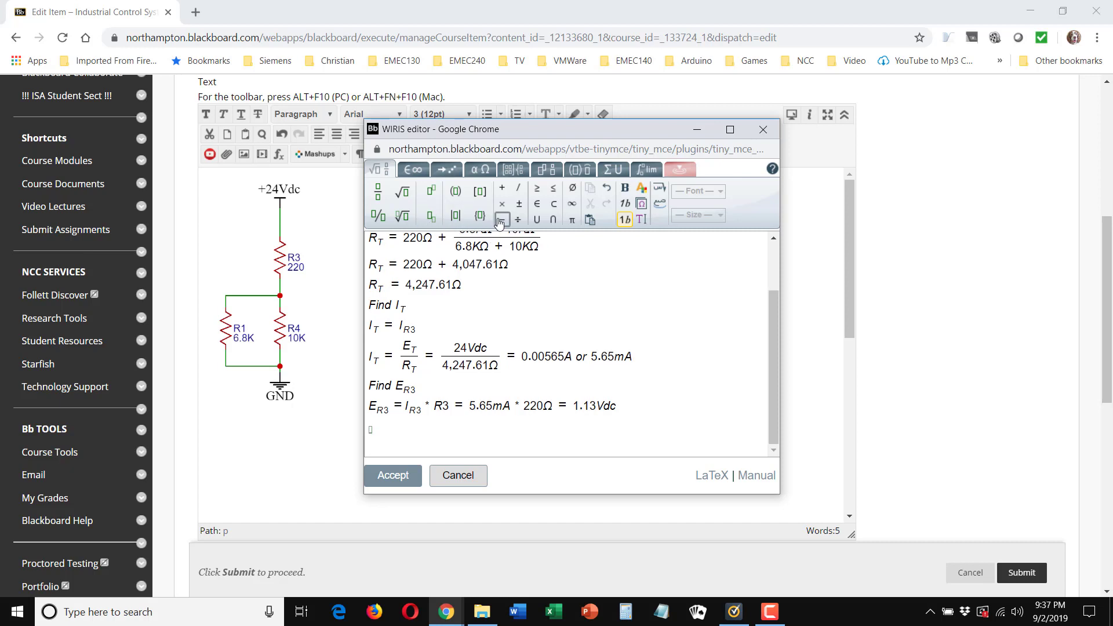
text(Find E R1)
click(415, 169)
click(667, 204)
text(R4)
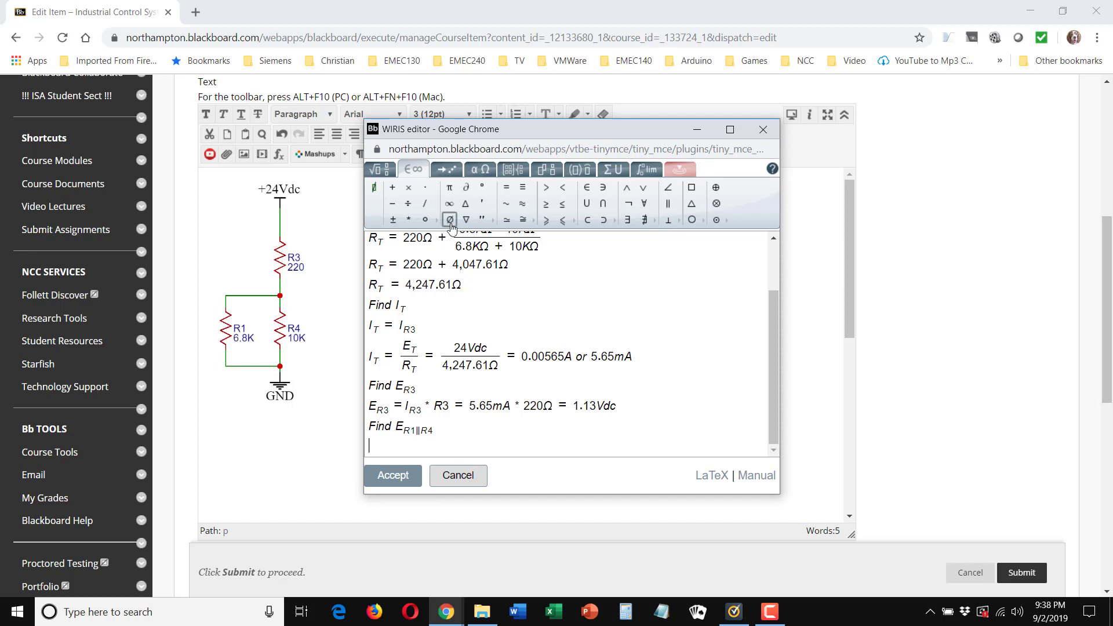
Step: Begin the line below "Find E_R1∥R4" with E_R1, R1 as a subscript, followed by a plus sign
click(380, 170)
text(E)
key(ctrl+Down)
text(R1)
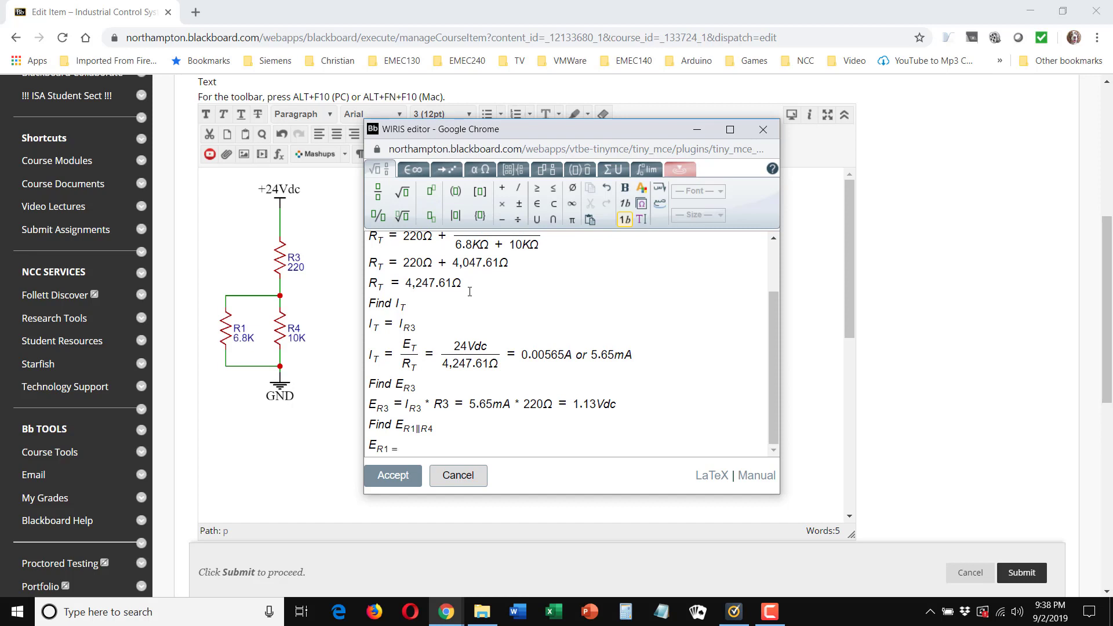
key(Right)
text(+ )
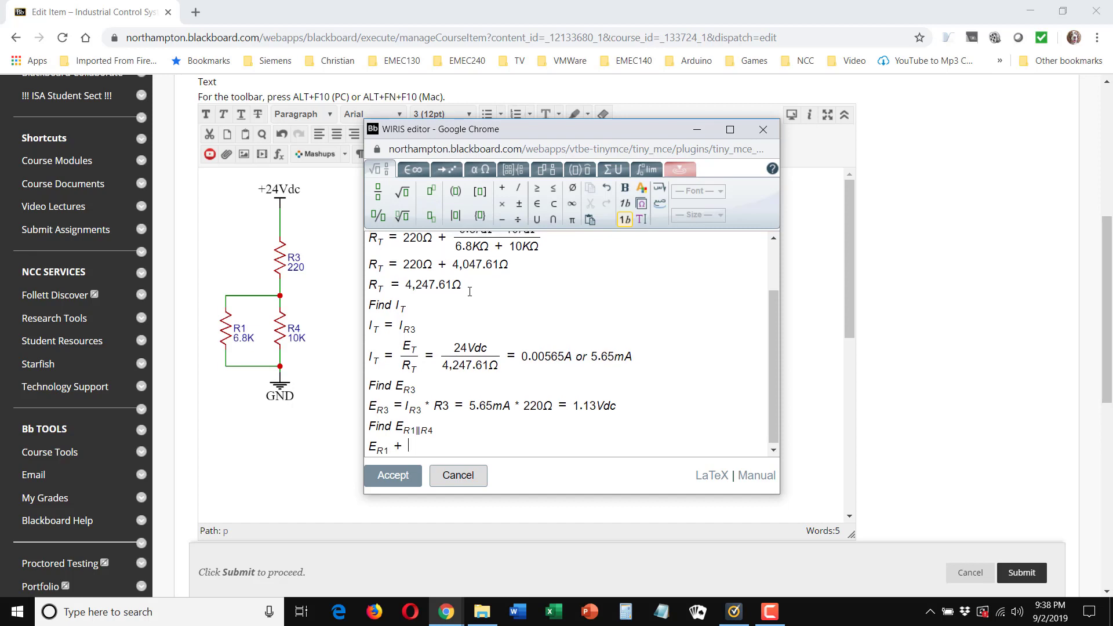
text(E)
Step: Continue the E_R1 line with E_T − E_R3, writing T and R3 as subscripts
key(ctrl+Down)
text(T)
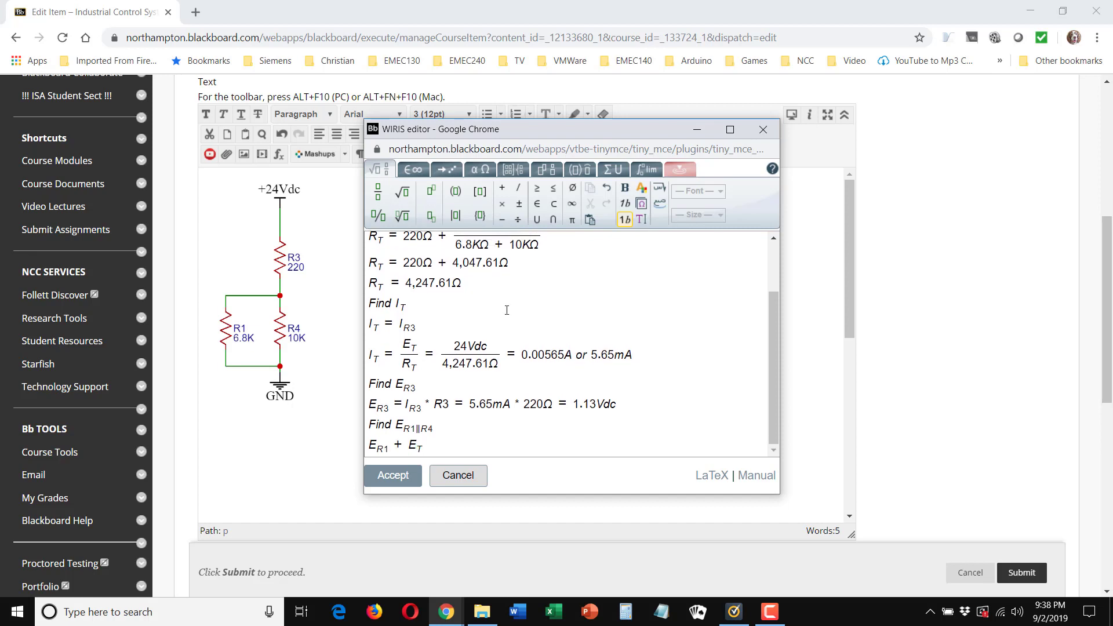
key(Right)
text(-)
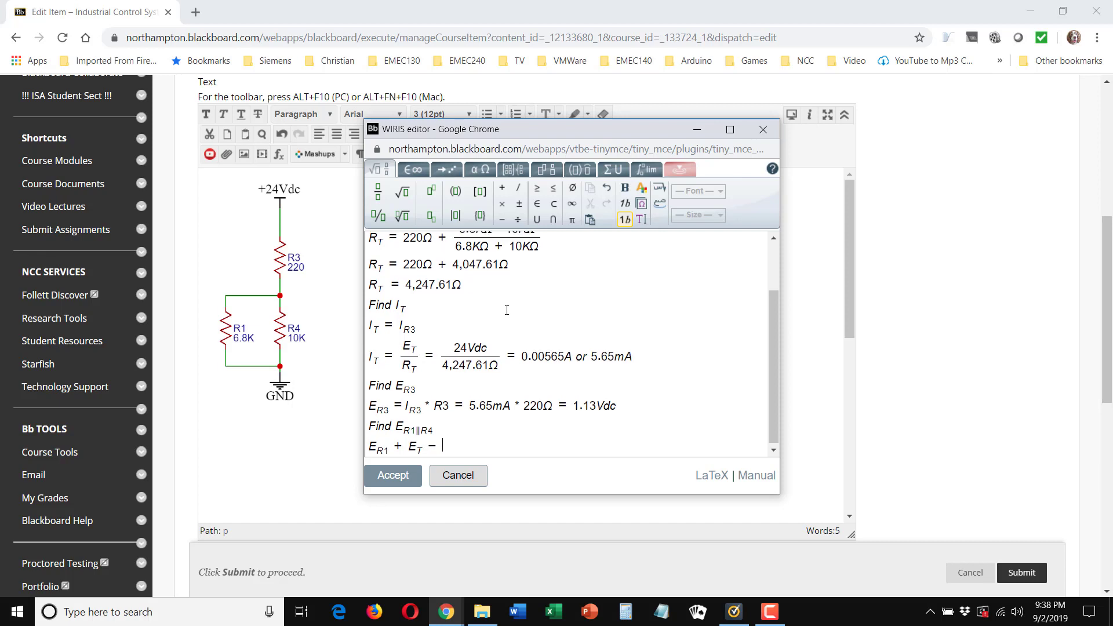
text(E)
key(ctrl+Down)
text(R3)
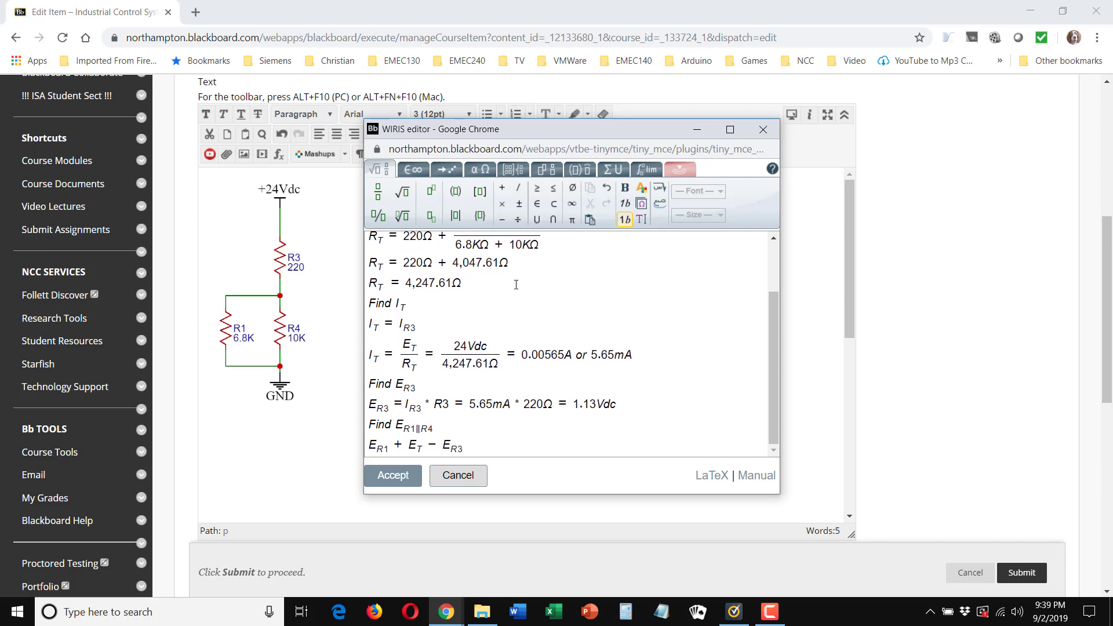
Step: Complete the E_R1 line with = 24Vdc − 1.13Vdc = 22.87Vdc
key(Right)
text(=24Vdc-)
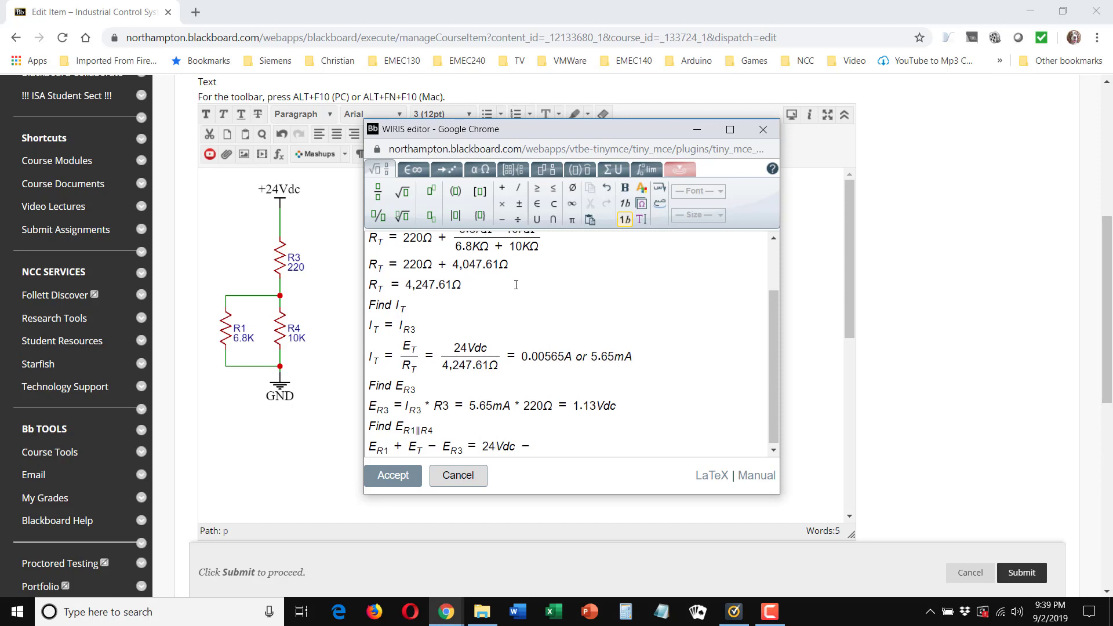
key(BackSpace)
key(BackSpace)
key(BackSpace)
key(BackSpace)
key(BackSpace)
text(Vdc-1.13Vdc=)
text(22.87Vdc)
Step: Add a new line reading "Calculate Current through R1" below the E_R1 line
key(Return)
text(Calculate)
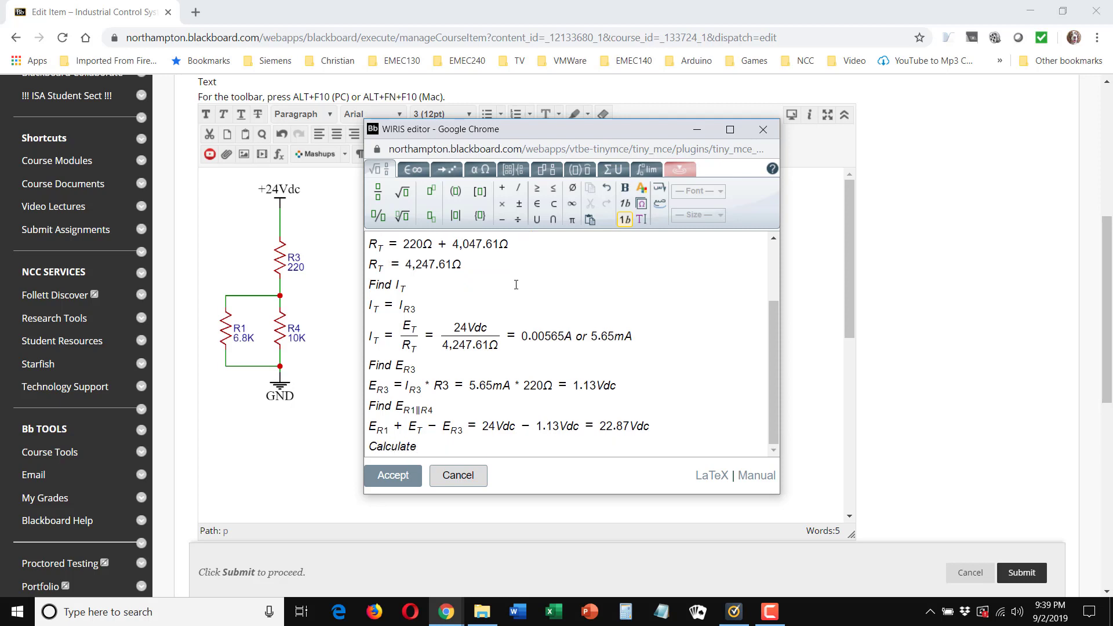
text( Current through R1)
key(Return)
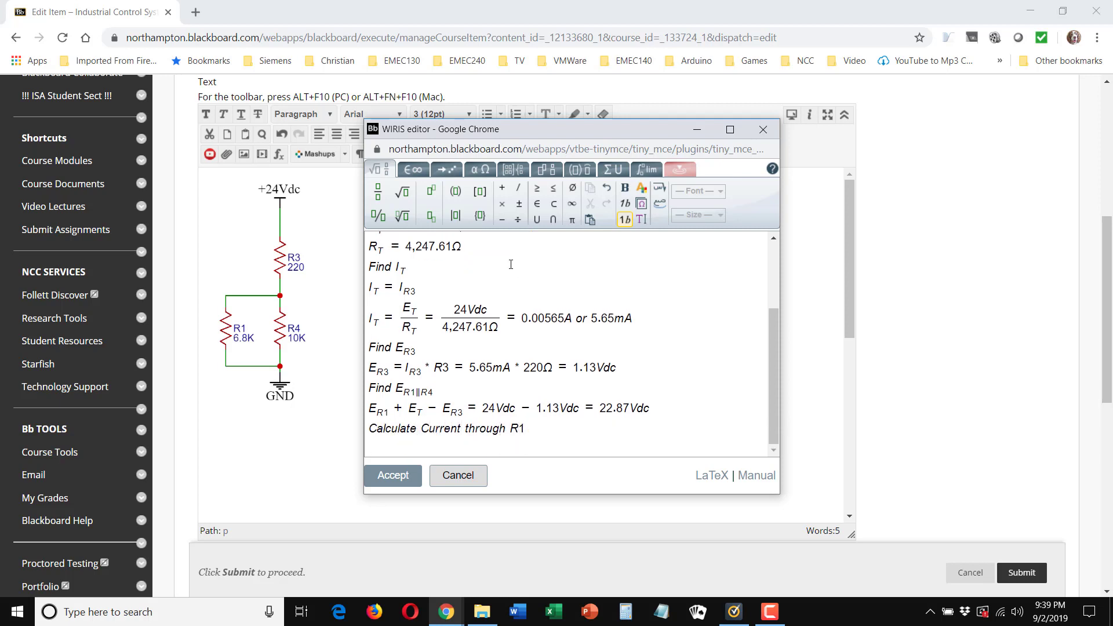
Step: Write I_R1 = E_R1 over R1 as a fraction below the "Calculate Current through R1" line
text(I_R1)
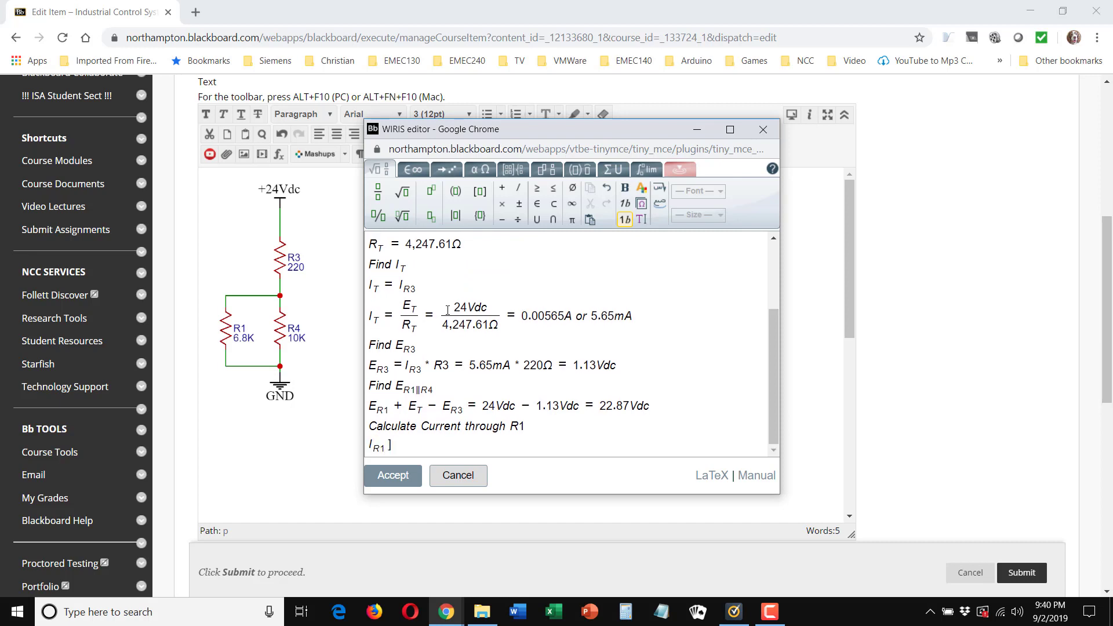
key(Right)
text(=/_)
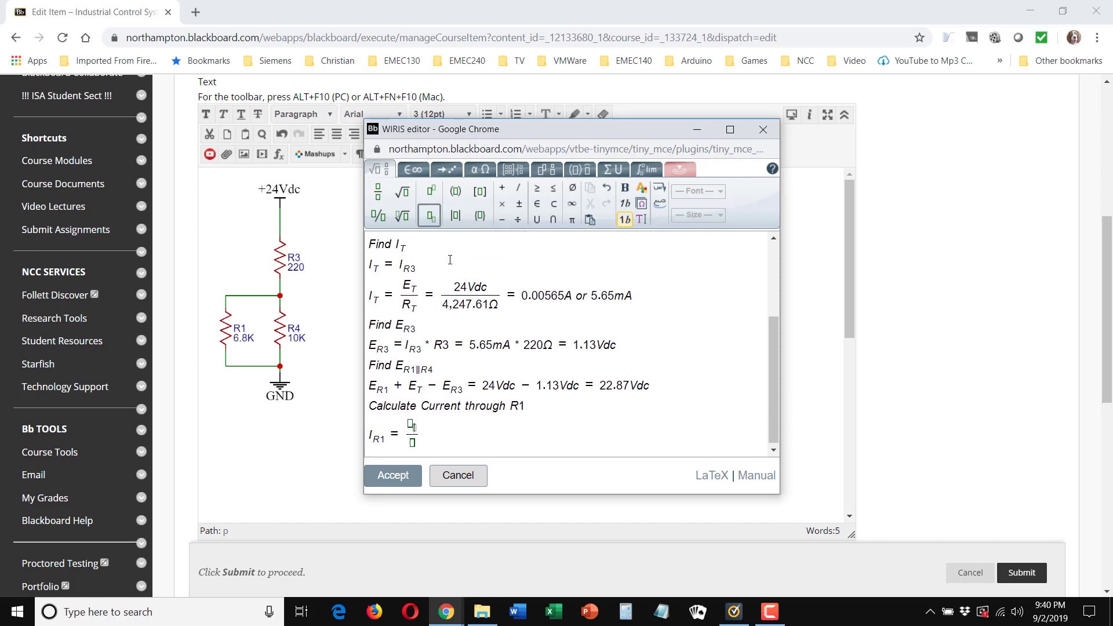
text(E)
key(Right)
text(R1/R1)
key(Right)
Step: Complete the I_R1 equation with 22.87Vdc over 6.8KΩ = 3.363mA, reusing a copy of the Ω symbol
text(= ER1/R1 = 22.87Vdc)
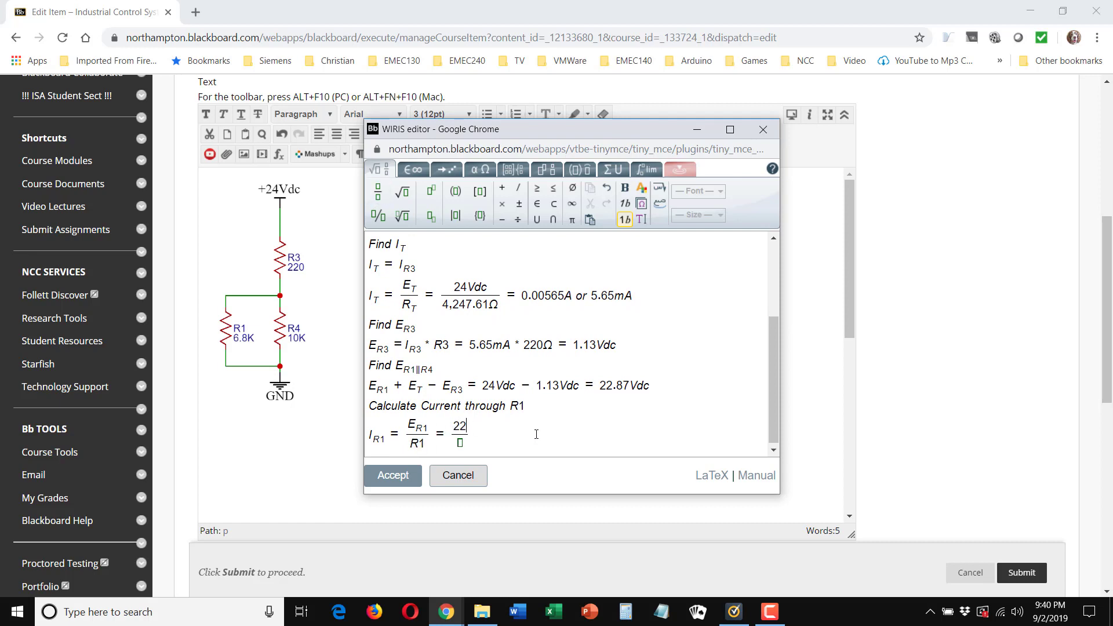
key(Right)
text(6.8K)
double_click(494, 307)
key(ctrl+c)
click(497, 442)
key(ctrl+v)
key(Right)
text(= 3.363mA)
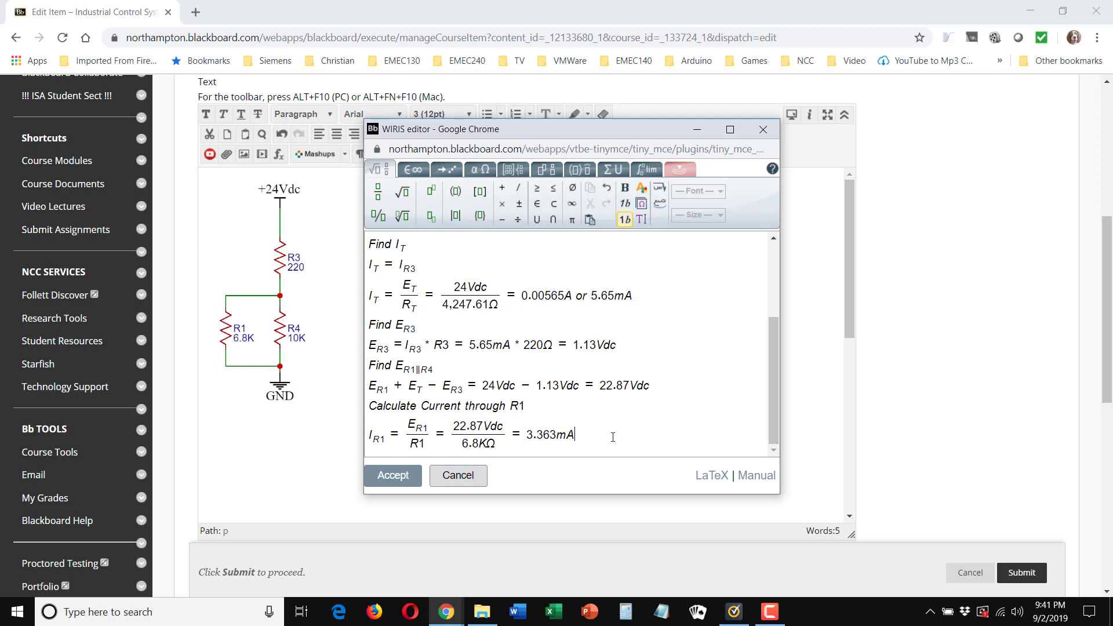
Step: Accept the finished equation into the item text and review the whole inserted solution
click(404, 487)
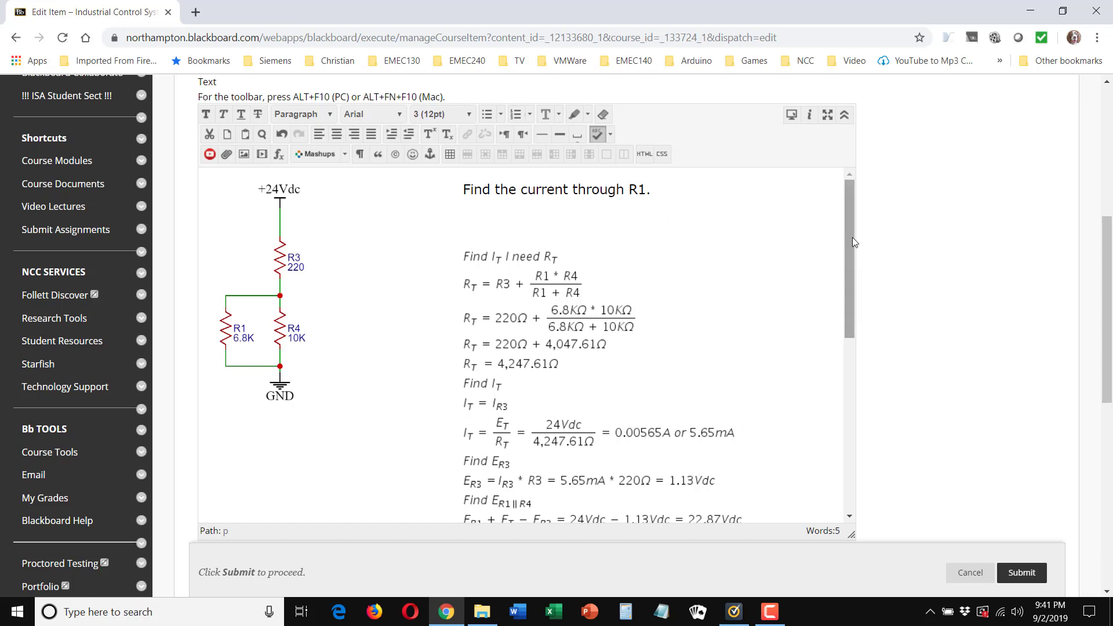
mouse_move(849, 224)
mouse_down()
mouse_move(844, 290)
mouse_move(844, 246)
mouse_up()
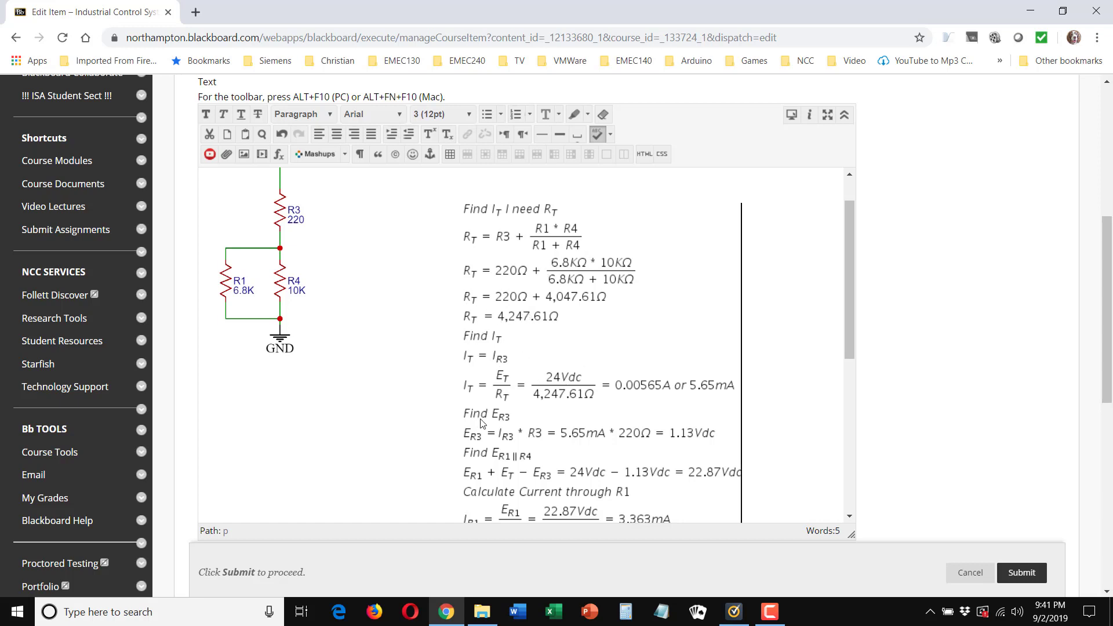
mouse_move(849, 265)
mouse_down()
mouse_move(845, 326)
mouse_move(846, 246)
mouse_up()
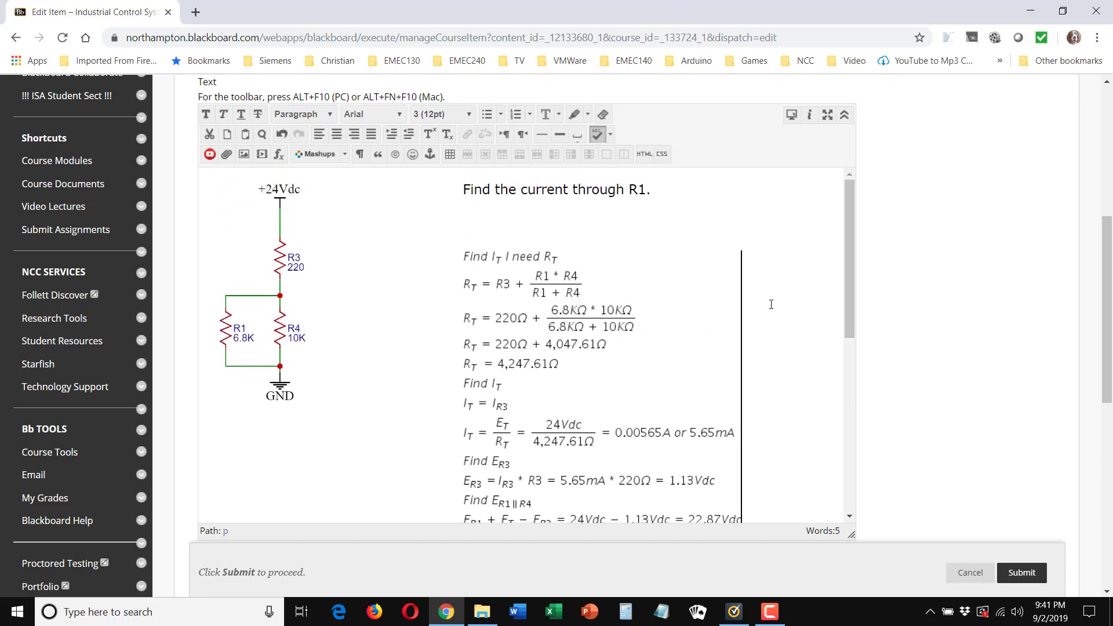